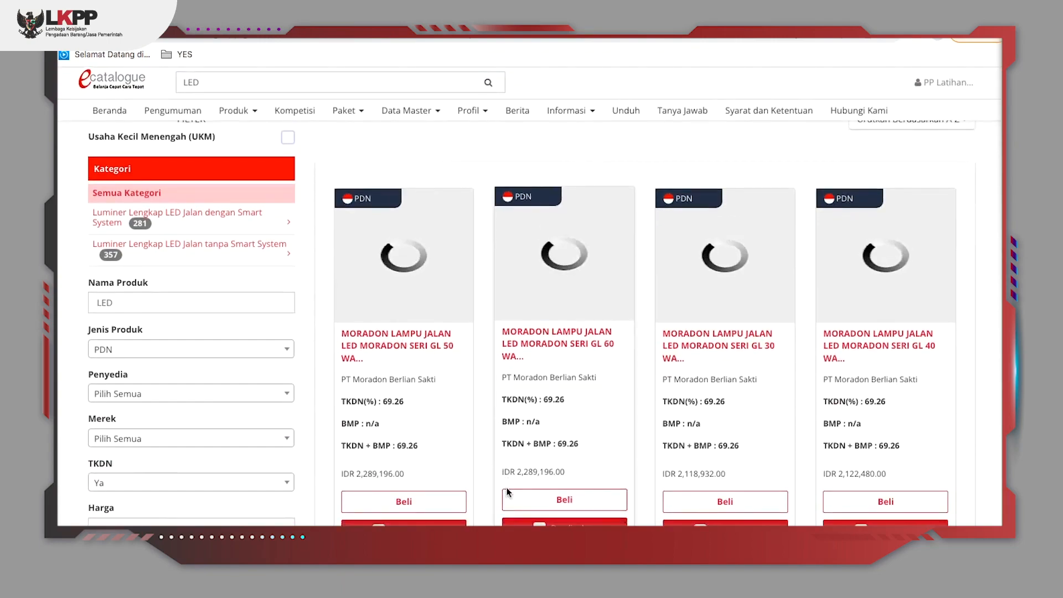
Step: Open the Moradon Seri GL 60 Watt LED street lamp and review its specifications and attachments
left_click(548, 346)
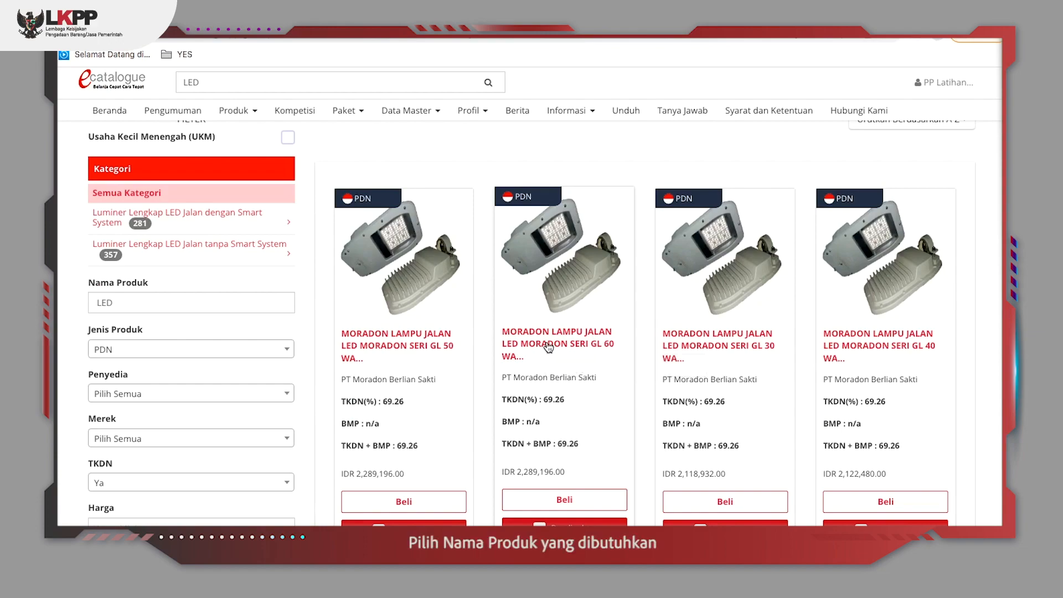
scroll(548, 348, "down", 15)
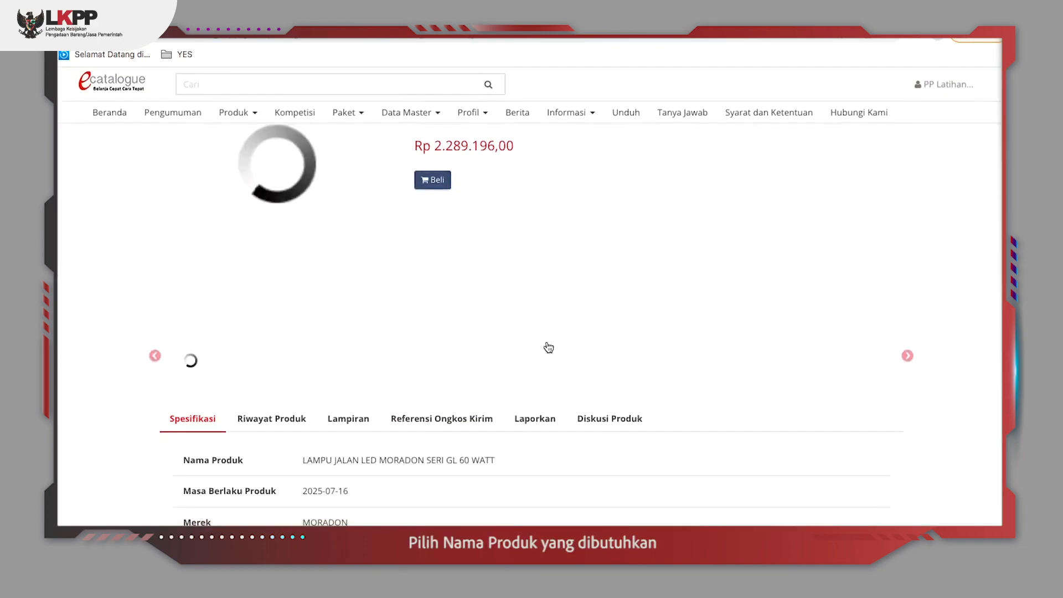
scroll(548, 348, "down", 20)
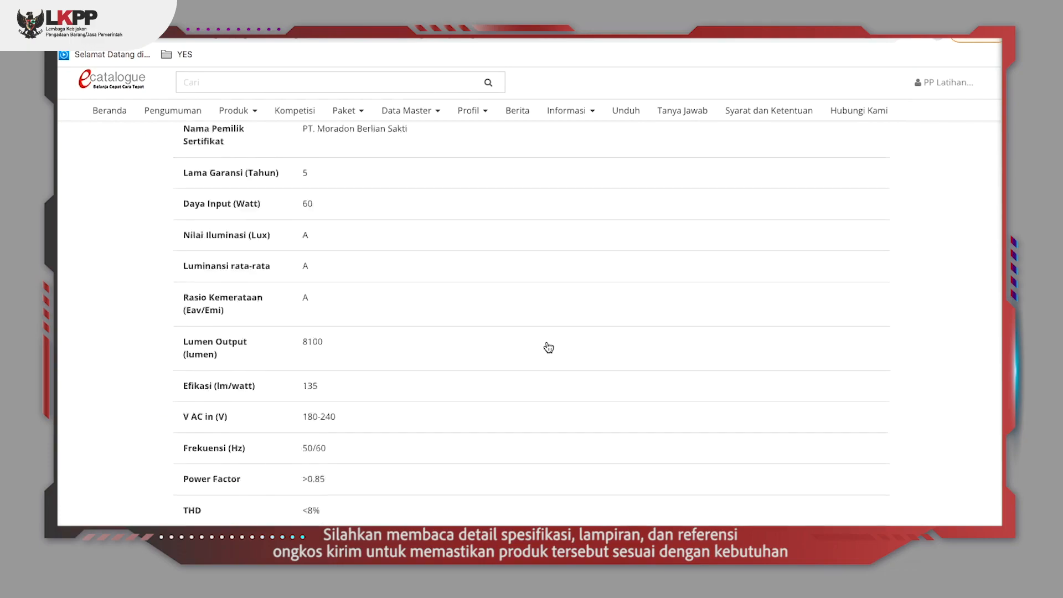
scroll(548, 347, "down", 20)
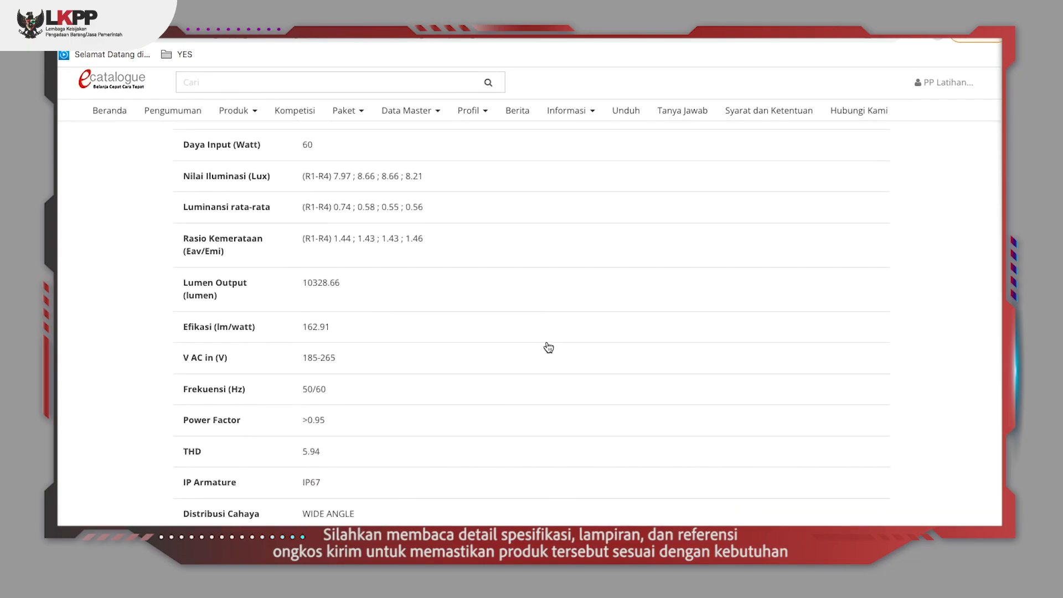
scroll(548, 347, "down", 20)
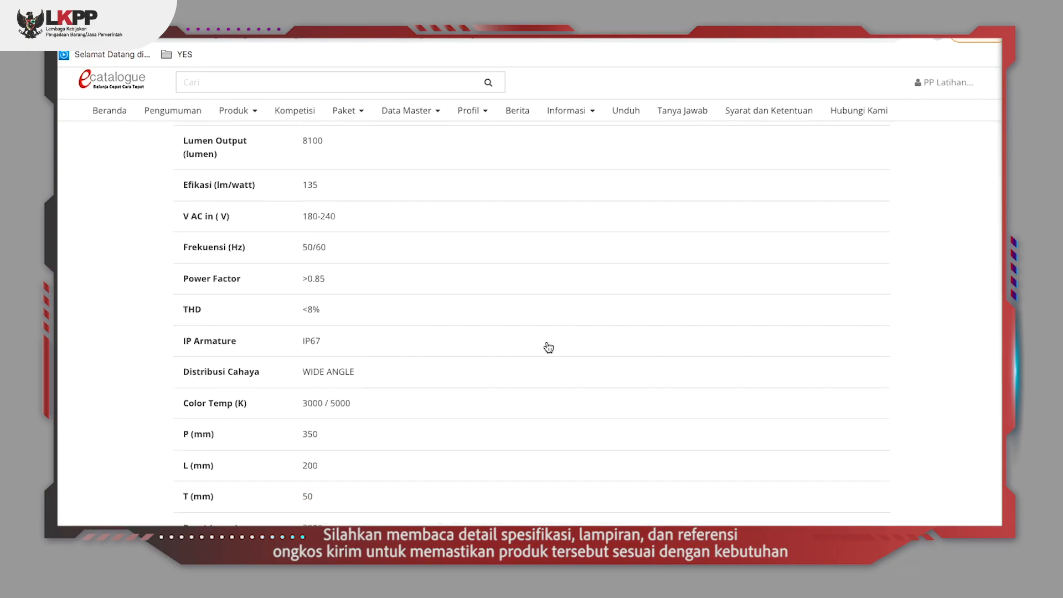
scroll(548, 348, "down", 20)
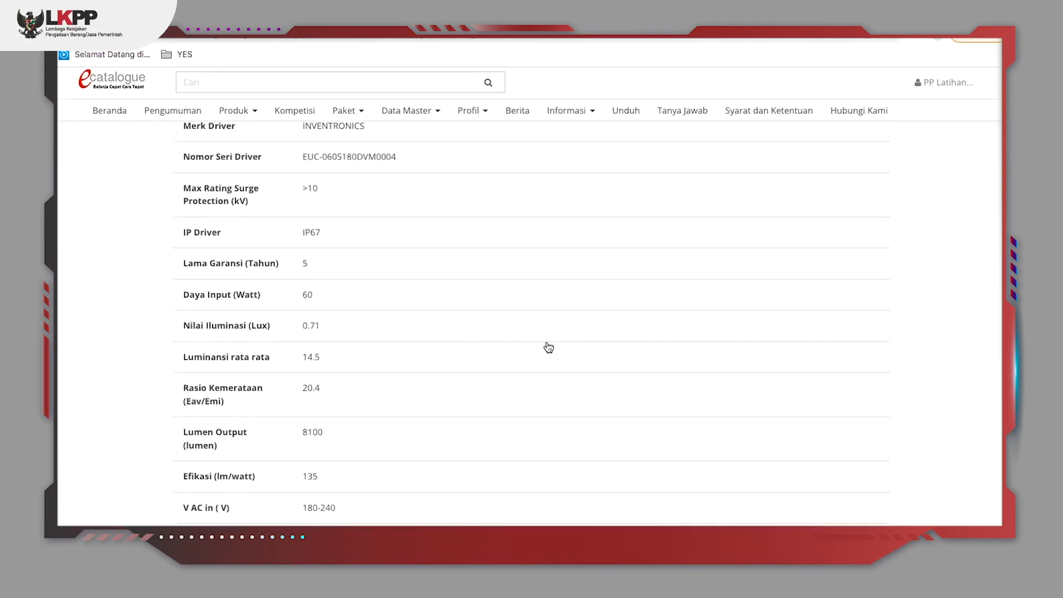
scroll(548, 347, "up", 20)
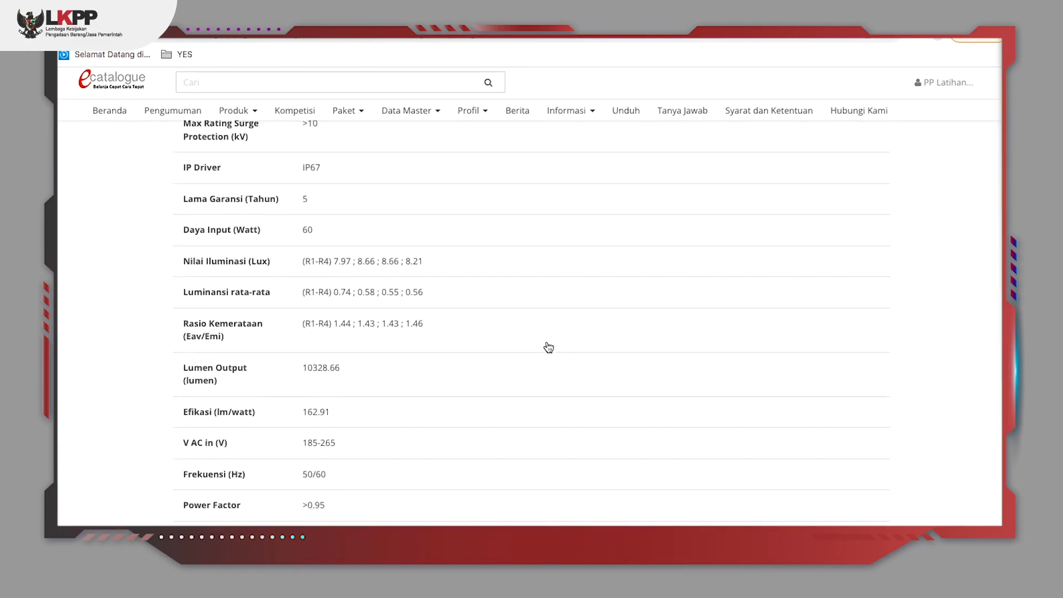
scroll(548, 348, "up", 10)
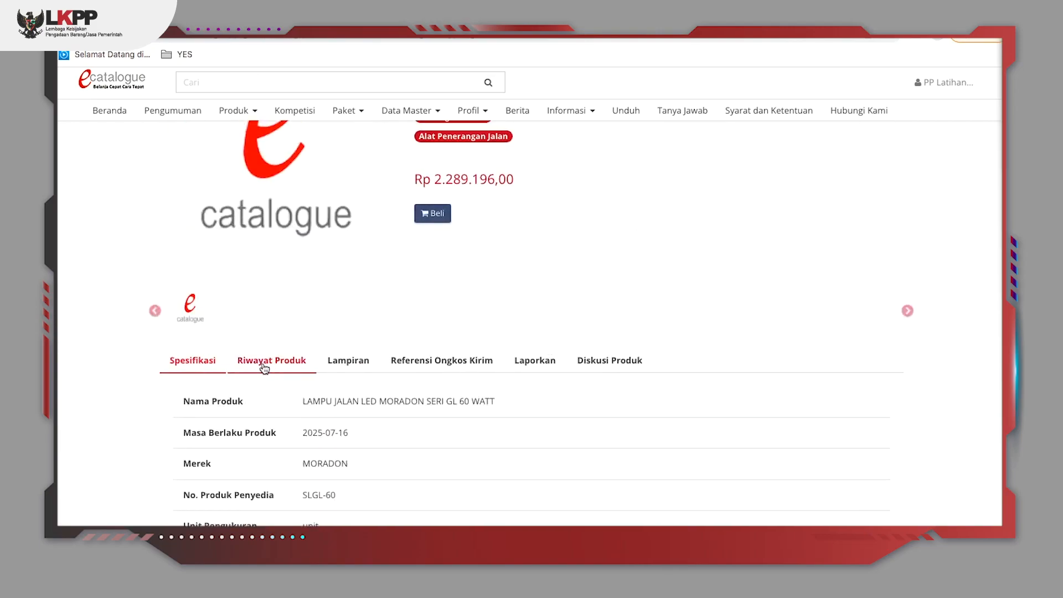
left_click(349, 367)
scroll(399, 387, "down", 2)
scroll(415, 404, "up", 3)
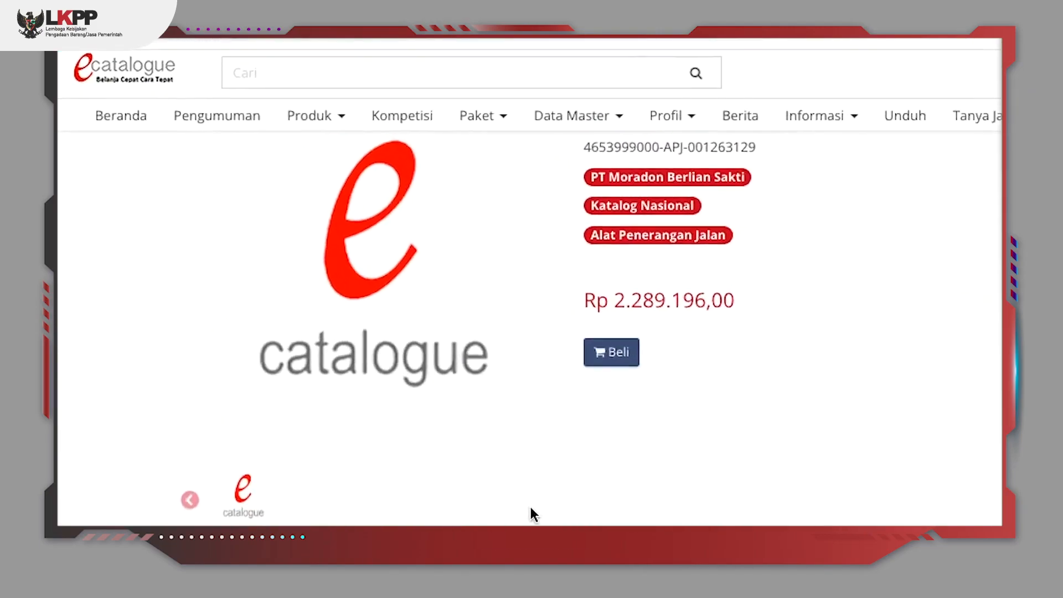
Step: Add 1 unit of the 60 watt lamp to the shopping cart and expand the supplier's entry in the cart
left_click(430, 269)
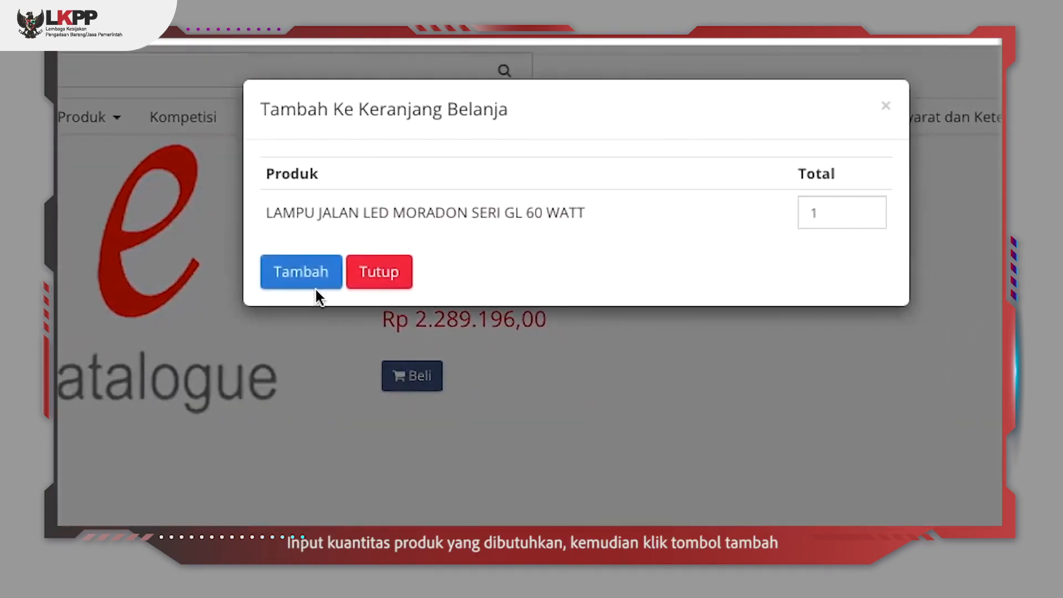
left_click(315, 286)
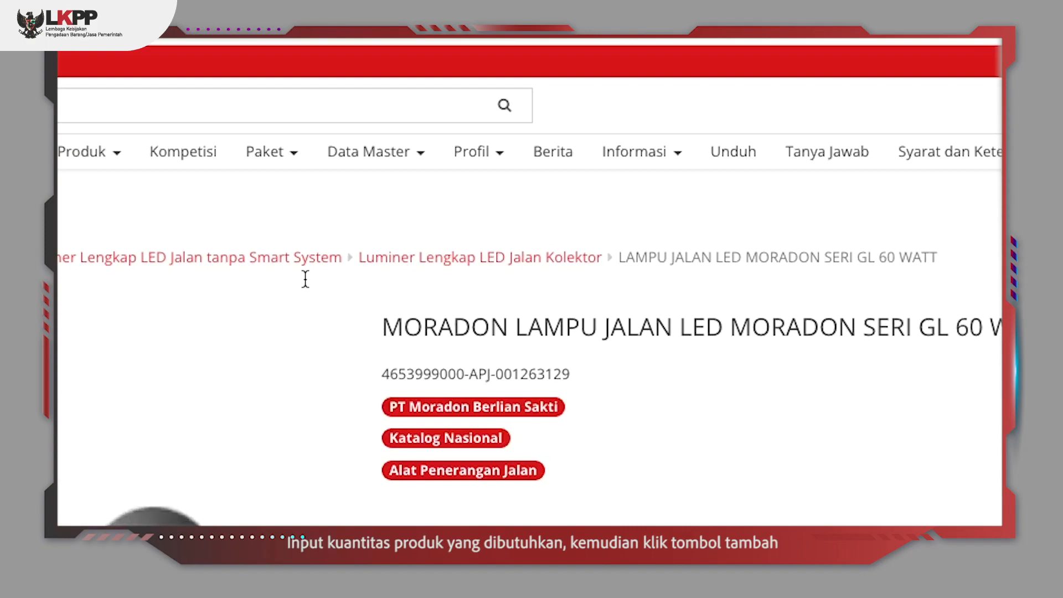
left_click(899, 75)
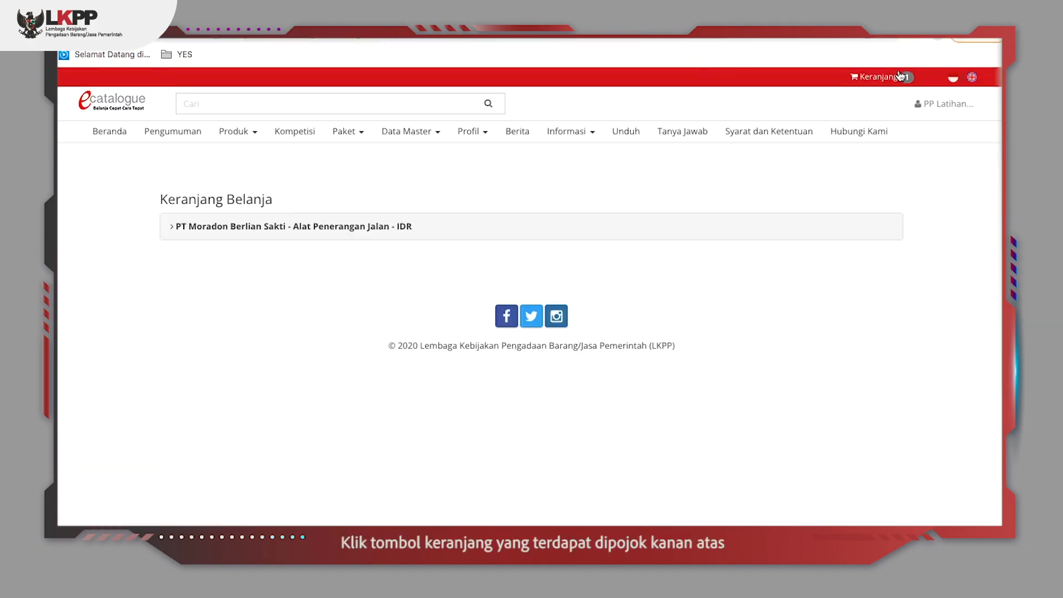
left_click(357, 227)
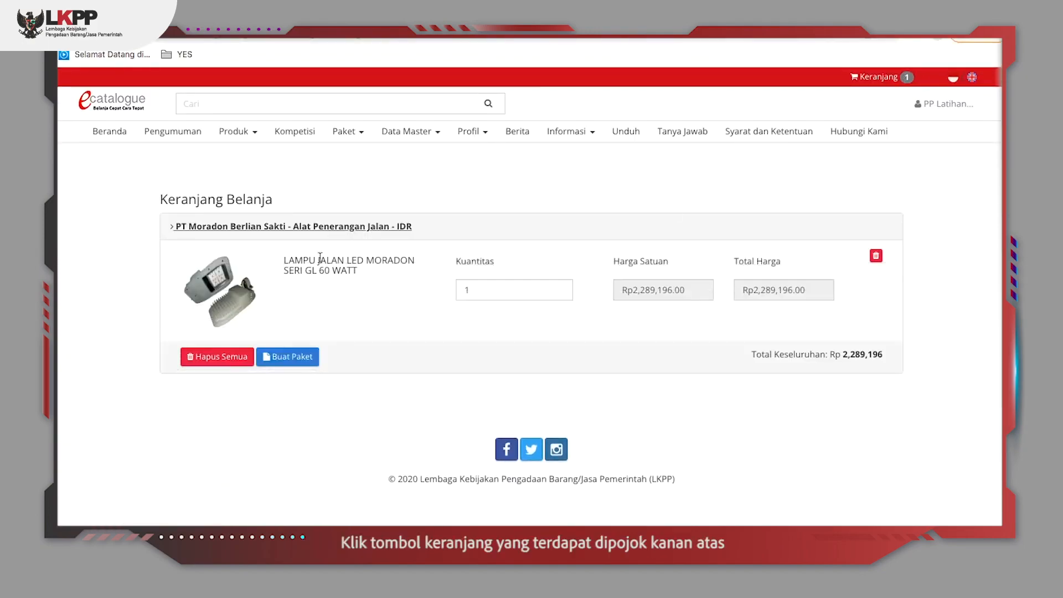
Step: Create a package from the cart, accepting the declaration as Telah Memeriksa with the note "proses", and save it
left_click(284, 359)
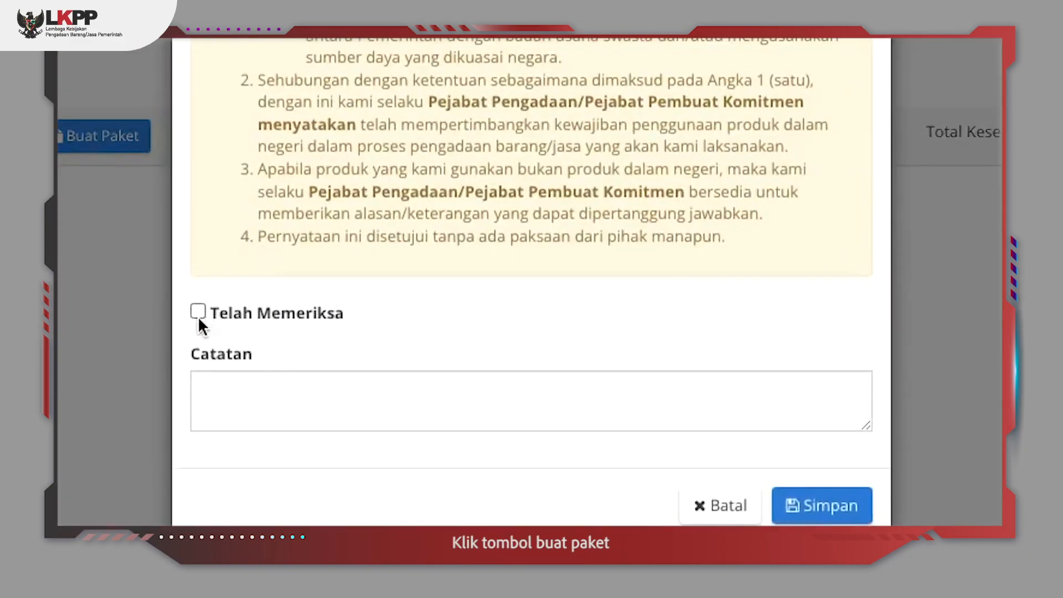
left_click(197, 313)
left_click(235, 375)
type("proses")
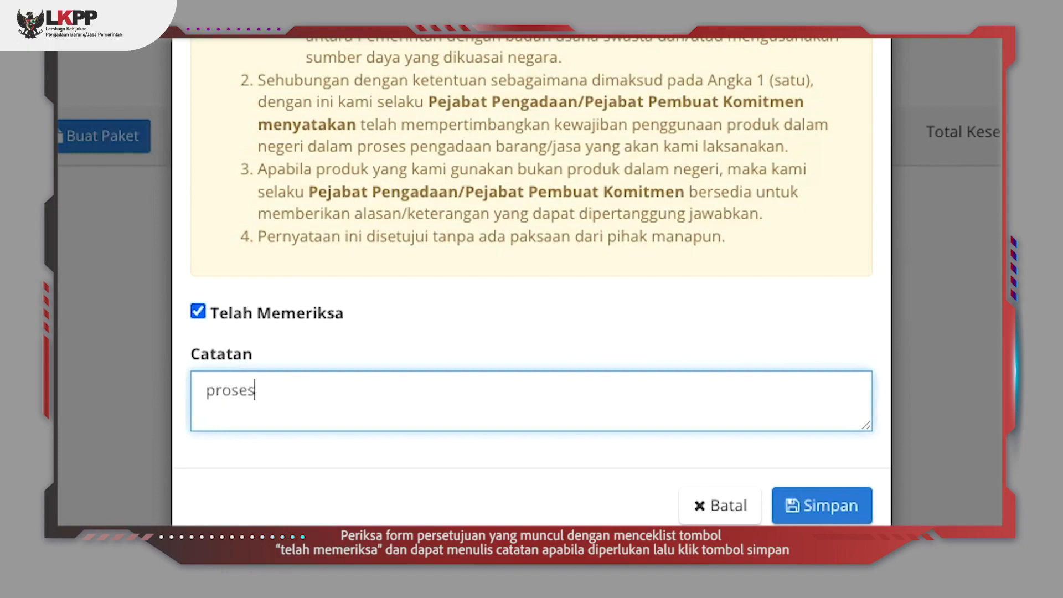
left_click(815, 516)
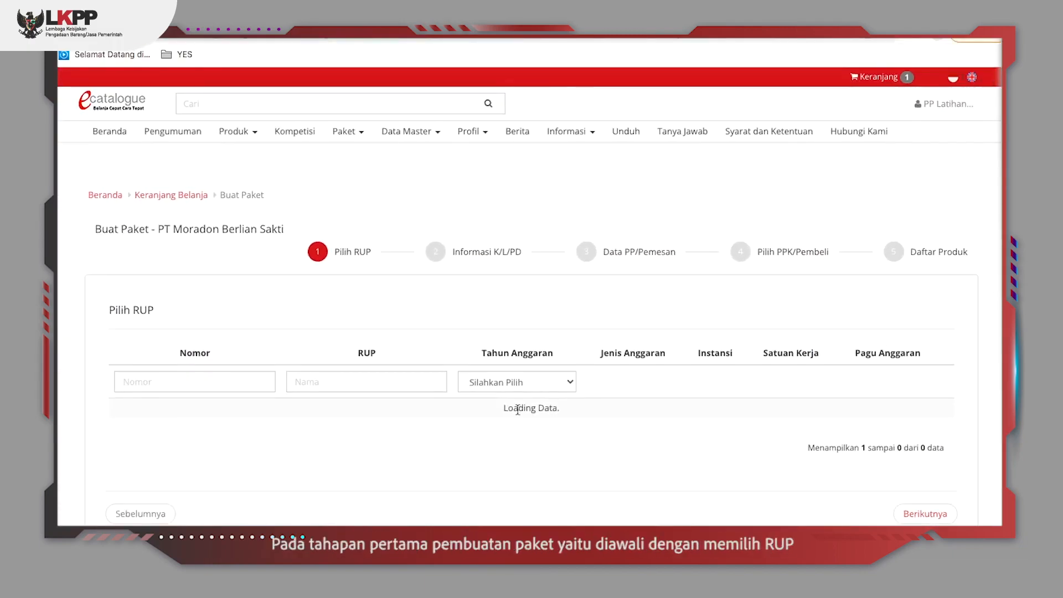
Step: Filter the RUP list by budget year 2022 and RUP number 30084536
left_click(165, 386)
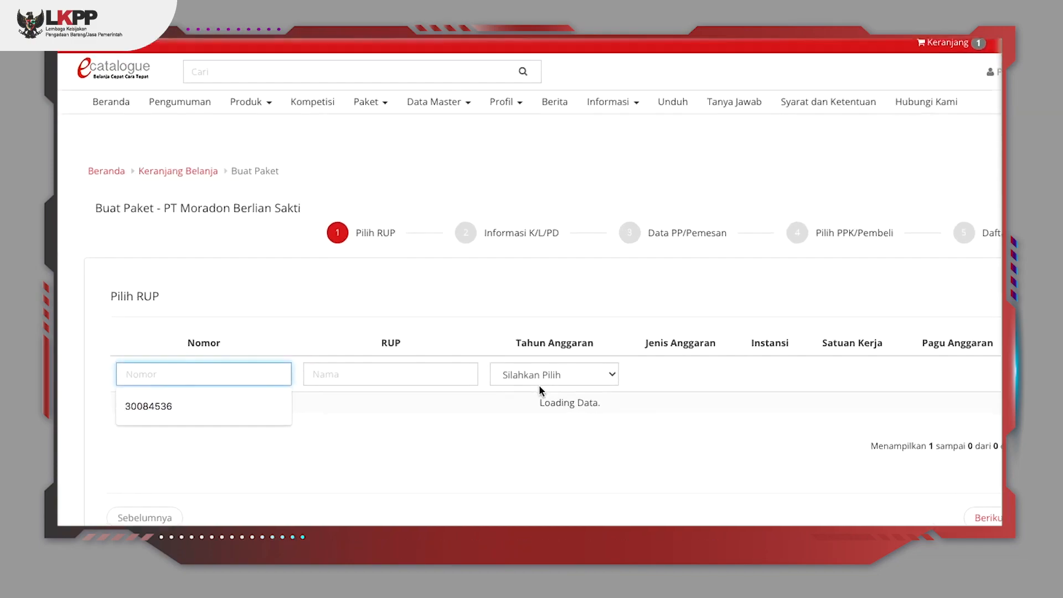
left_click(502, 391)
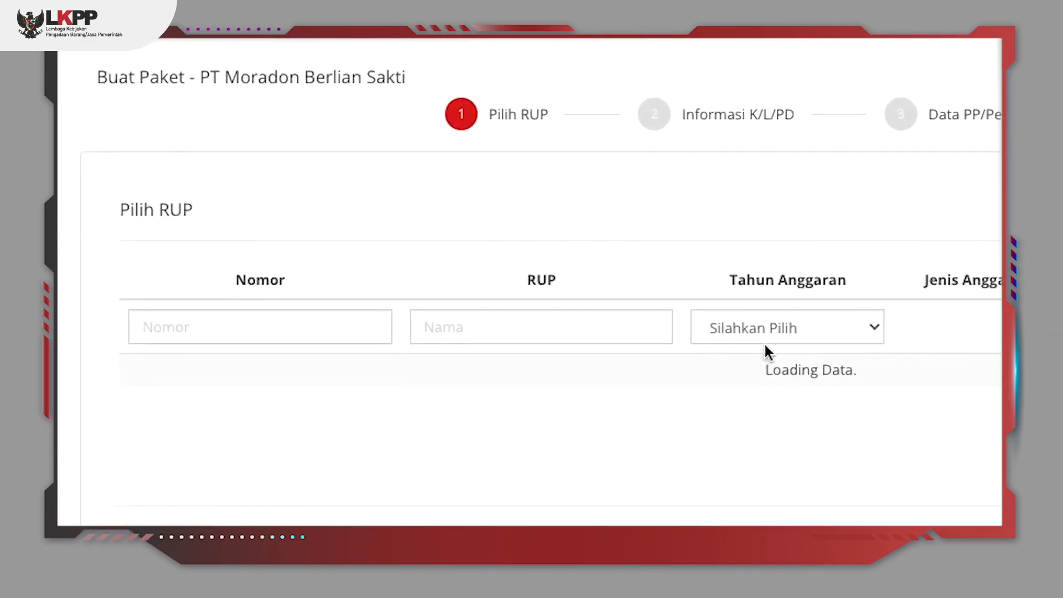
scroll(765, 345, "down", 1)
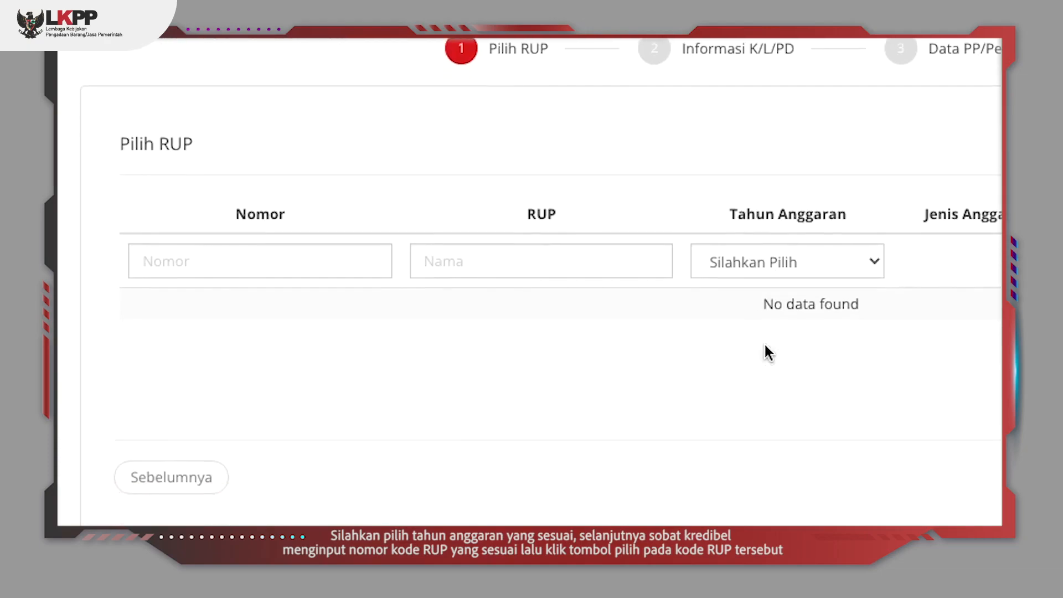
left_click(769, 265)
left_click(766, 280)
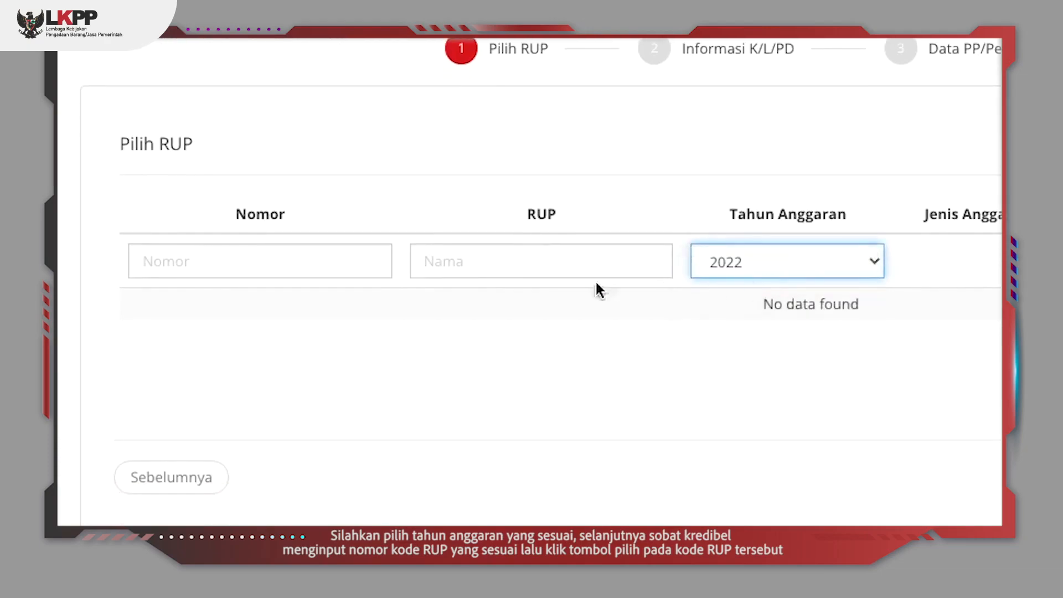
left_click(210, 258)
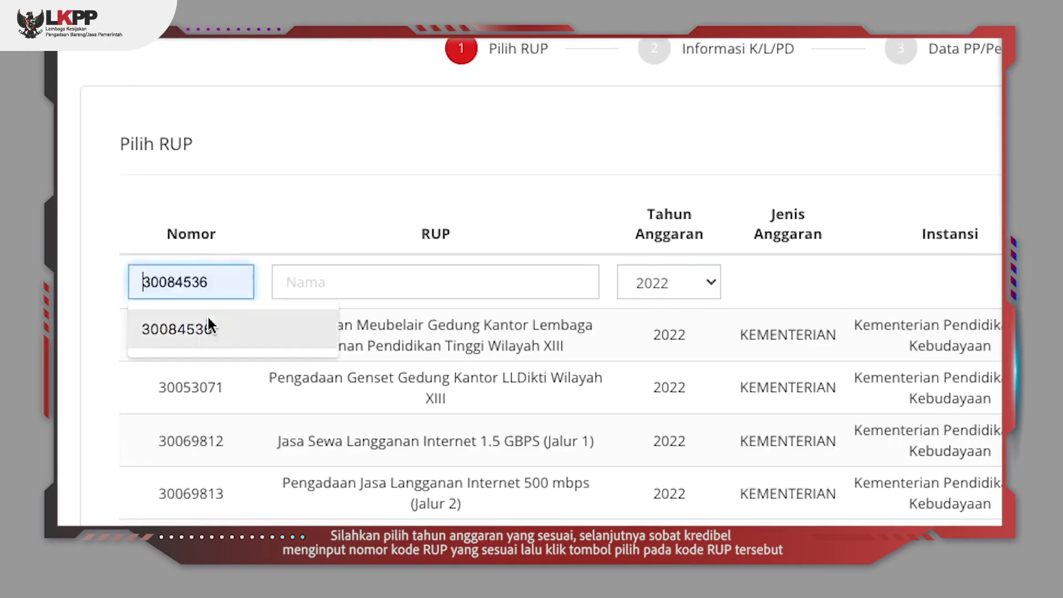
left_click(207, 324)
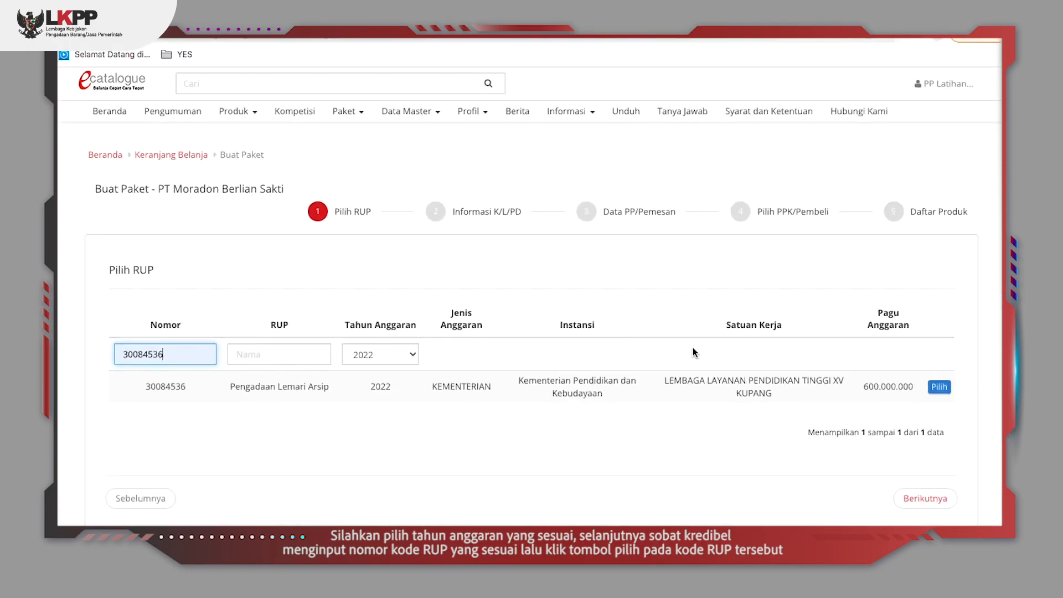
Step: Choose the Pengadaan Lemari Arsip RUP and continue to the K/L/PD information stage
left_click(915, 311)
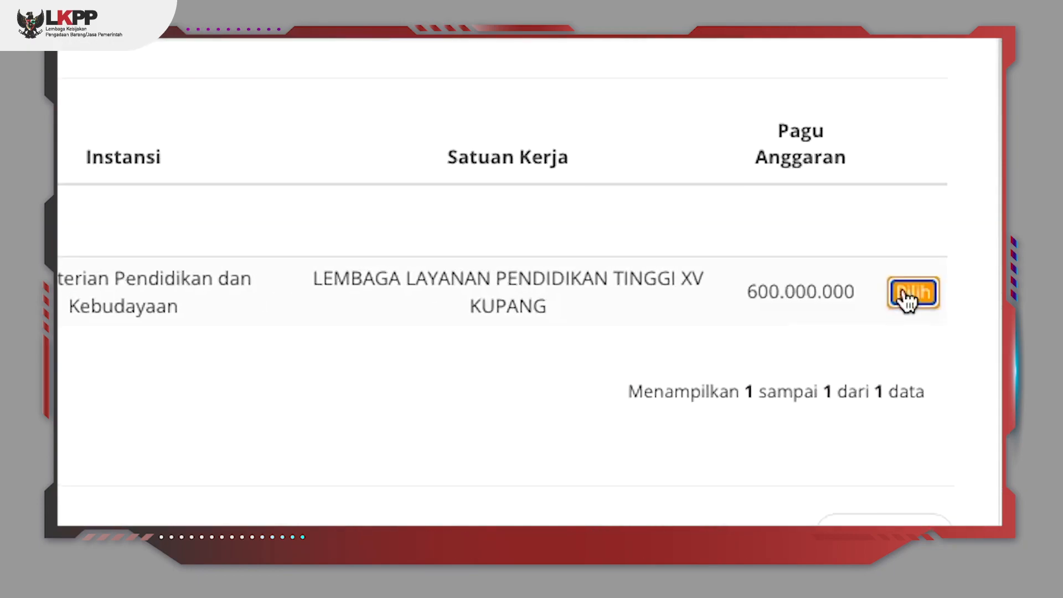
scroll(908, 299, "down", 3)
left_click(889, 374)
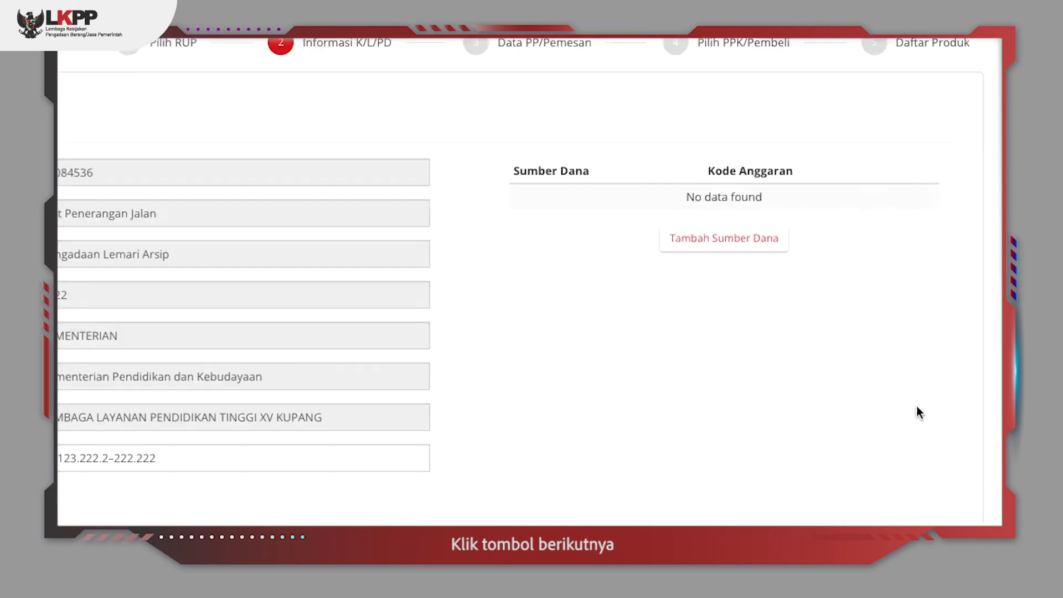
Step: Use the work unit's address as the delivery address in the K/L/PD information
scroll(489, 301, "down", 4)
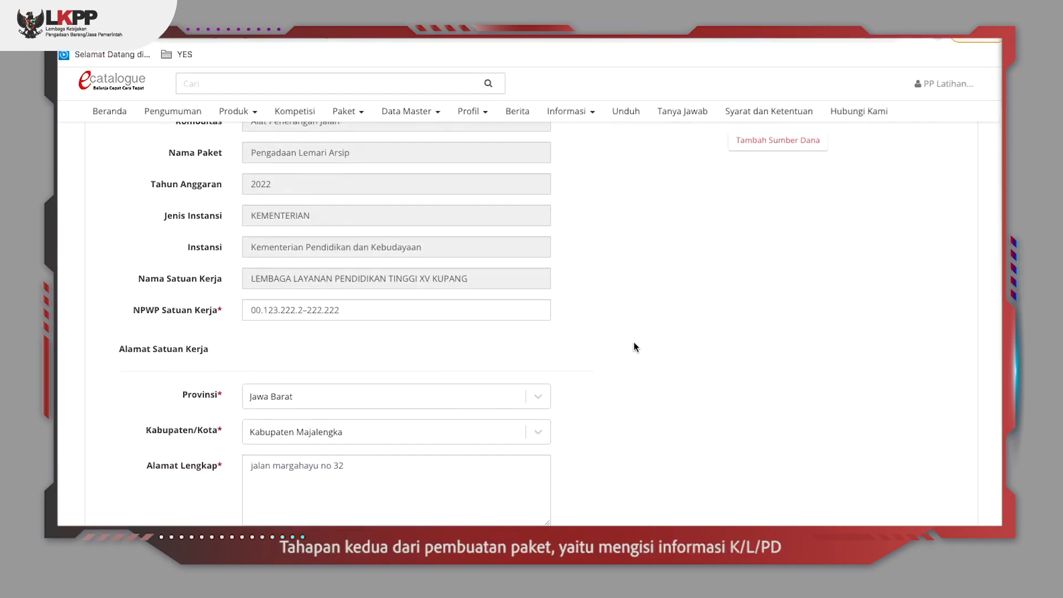
scroll(633, 343, "down", 2)
scroll(633, 343, "down", 2)
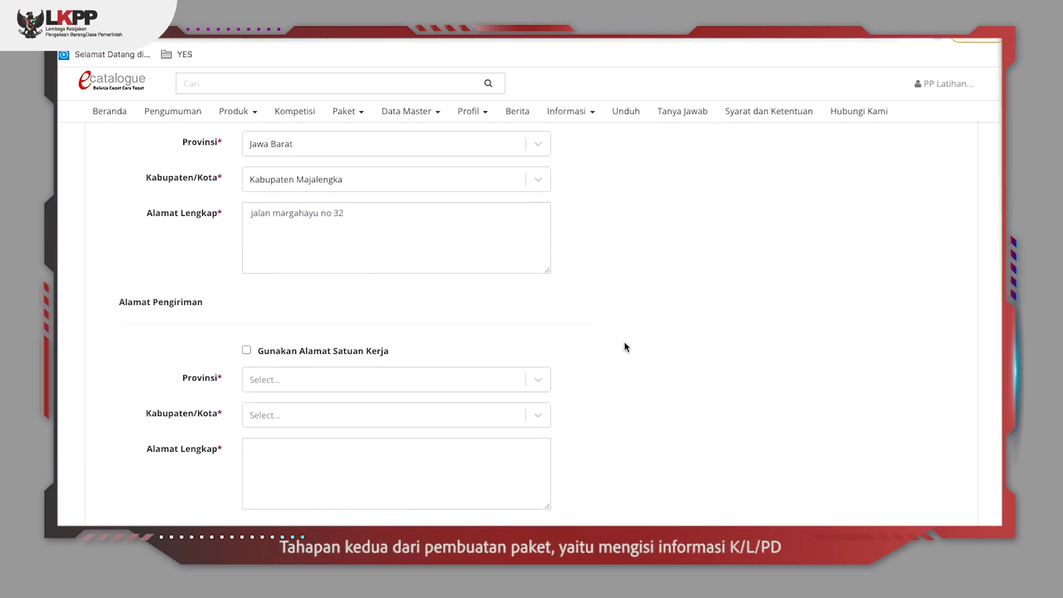
left_click(255, 382)
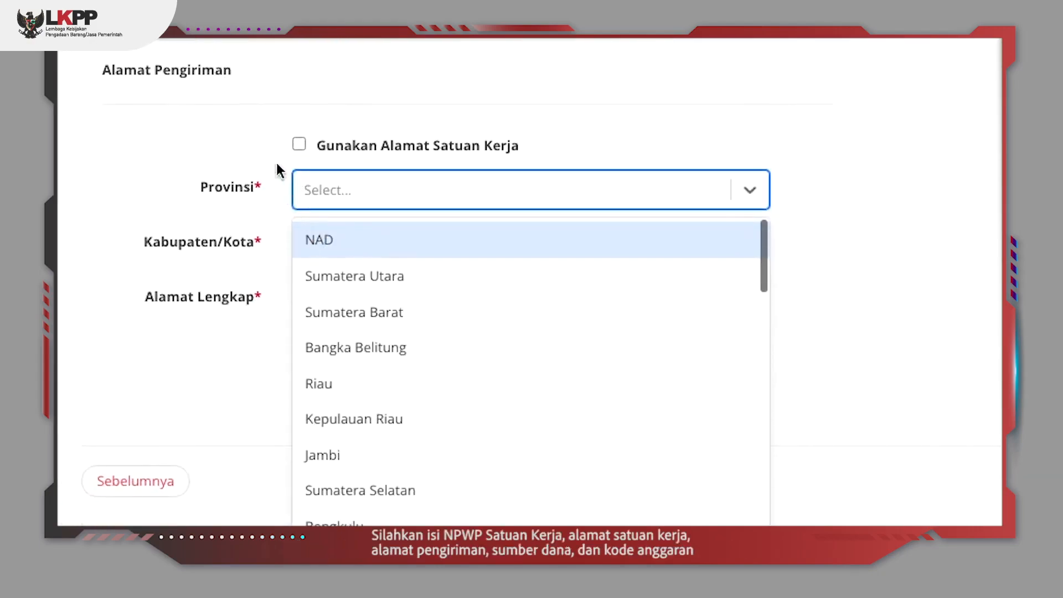
left_click(299, 145)
Step: Add APBN as the funding source with budget code 123, and proceed past the PP/Pemesan data to the PPK selection stage
scroll(294, 149, "up", 12)
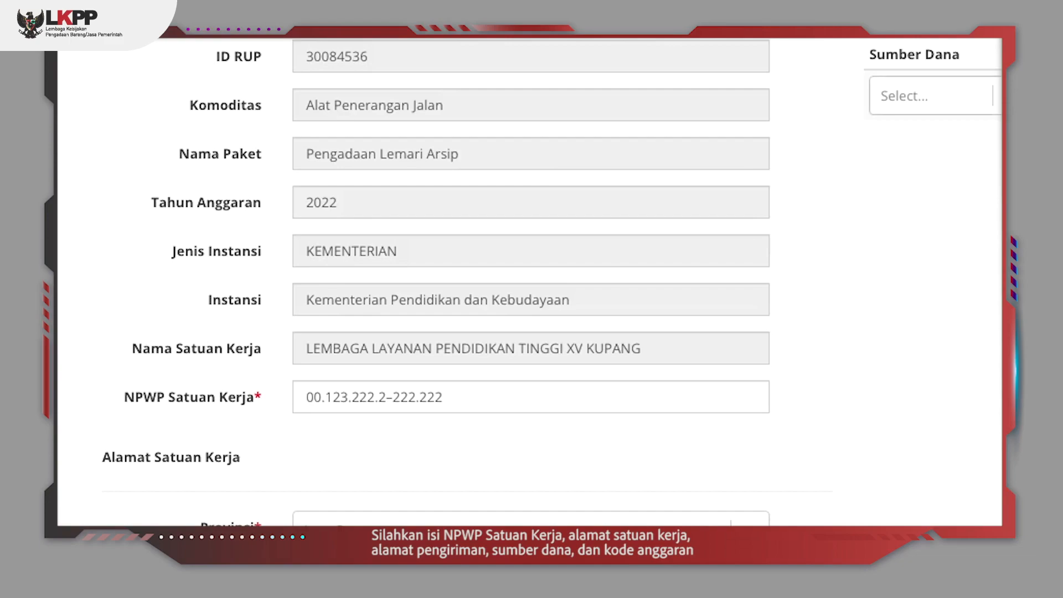
left_click(990, 96)
left_click(944, 145)
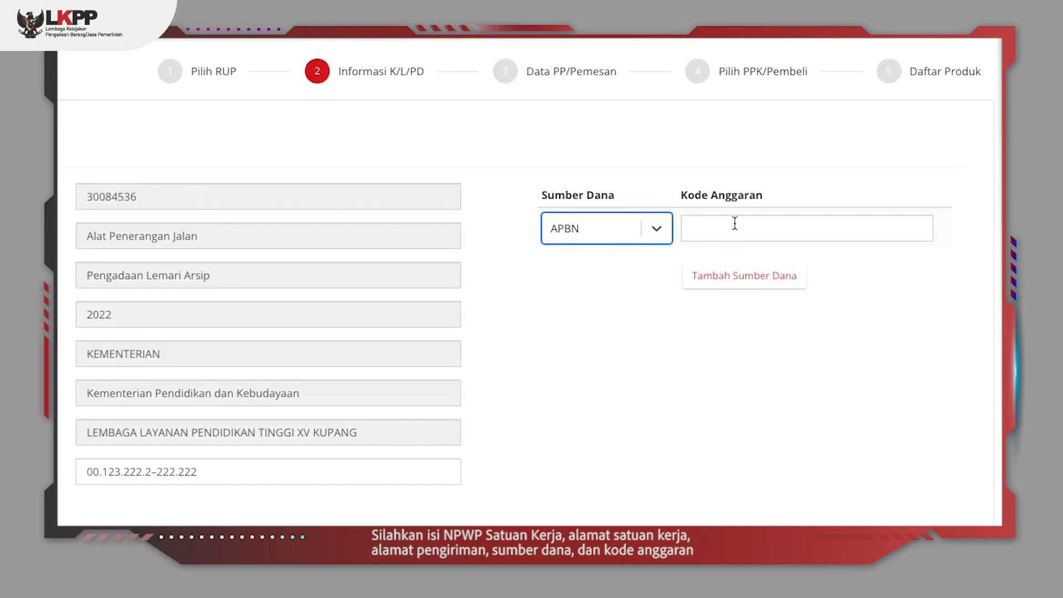
left_click(734, 223)
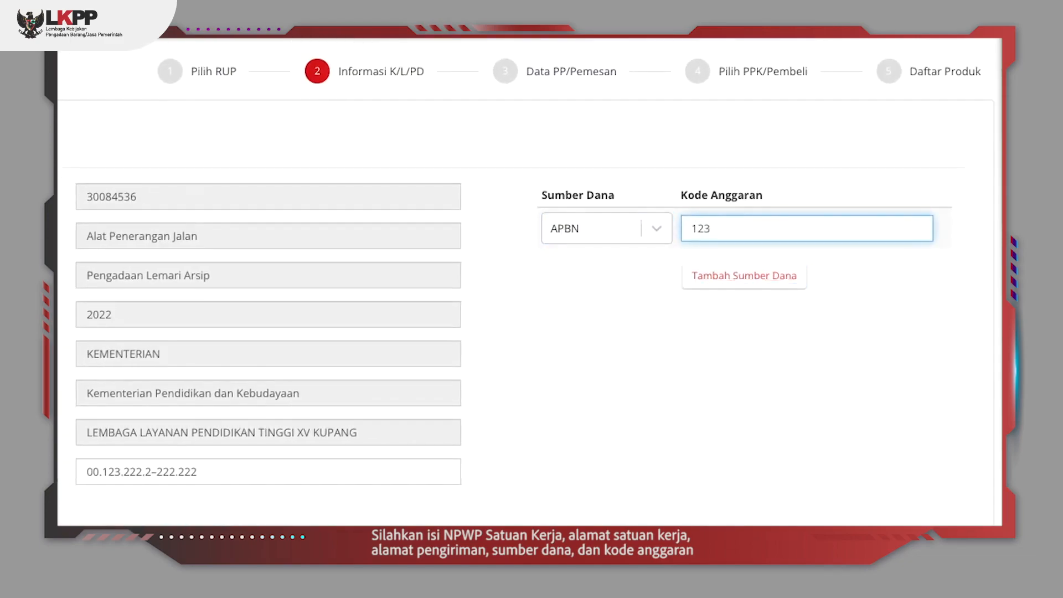
scroll(529, 283, "down", 10)
left_click(867, 432)
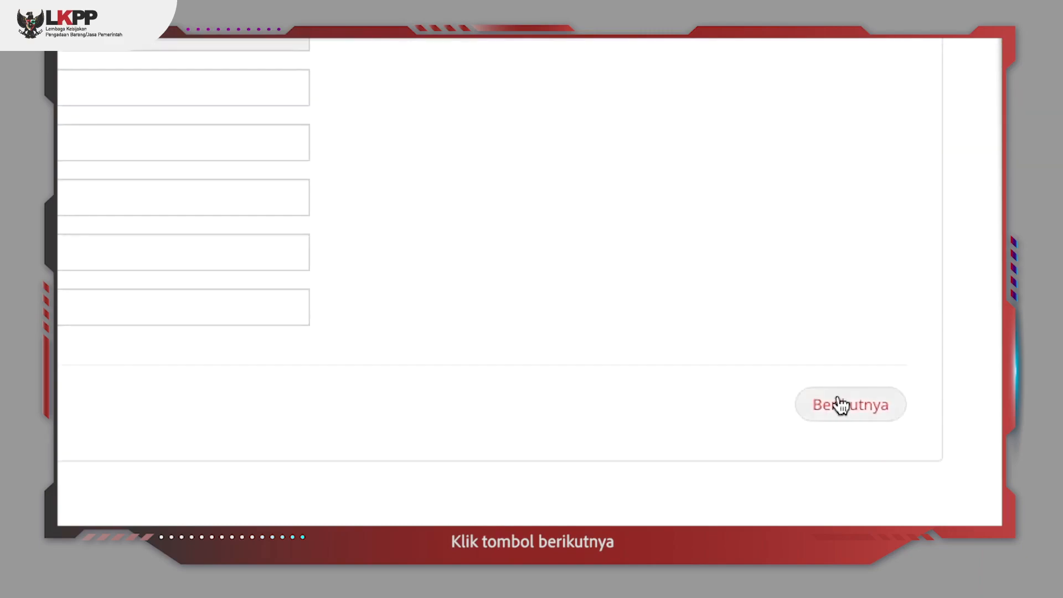
left_click(840, 405)
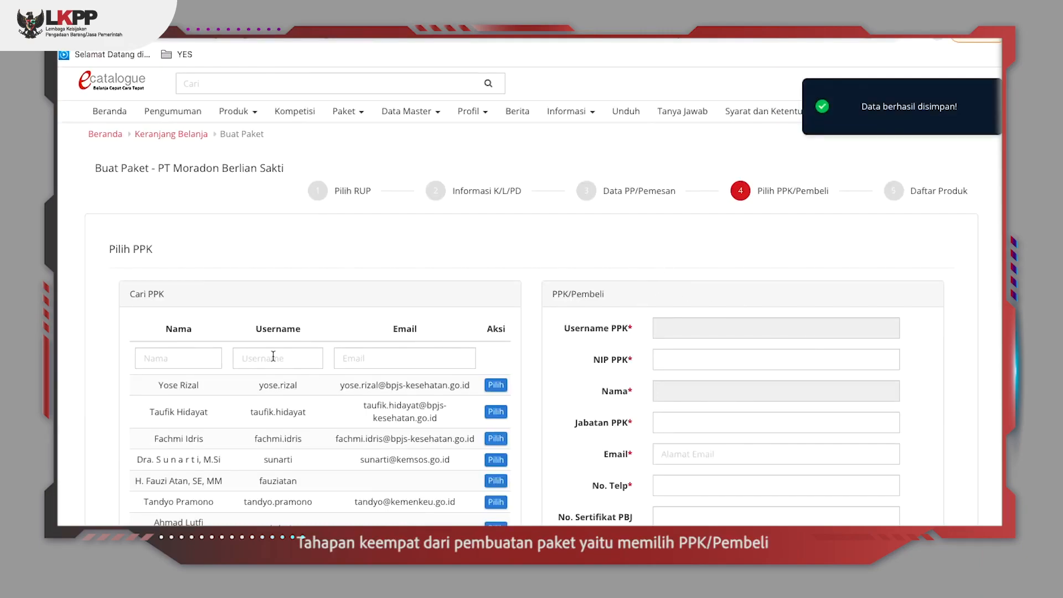
Step: Search the PPK list for the username PPkLATIHAN and choose the PPK-Latihan entry as the buyer
left_click(273, 356)
left_click(274, 377)
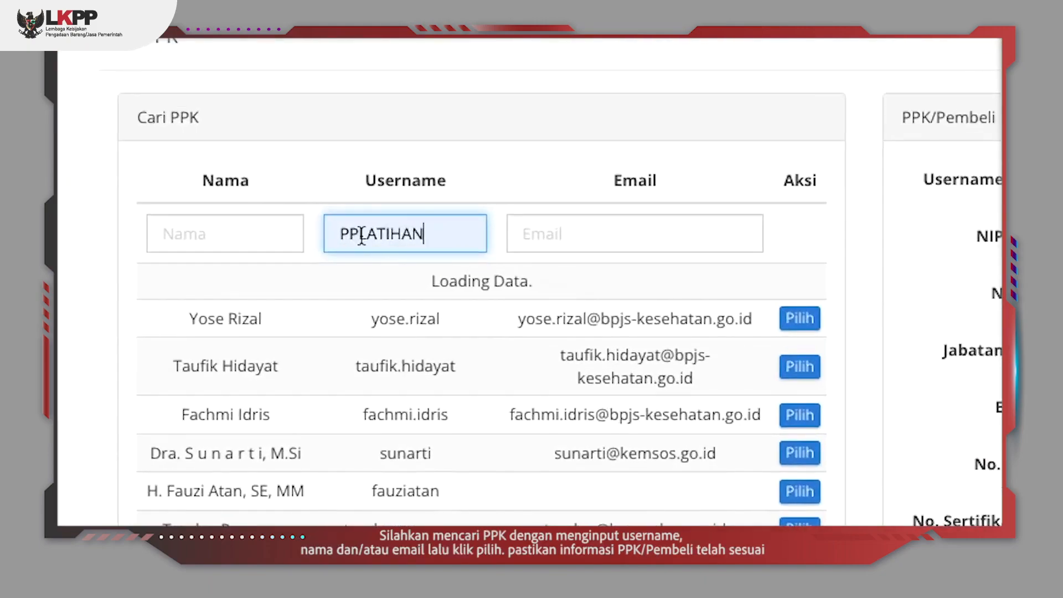
left_click(360, 235)
type("K")
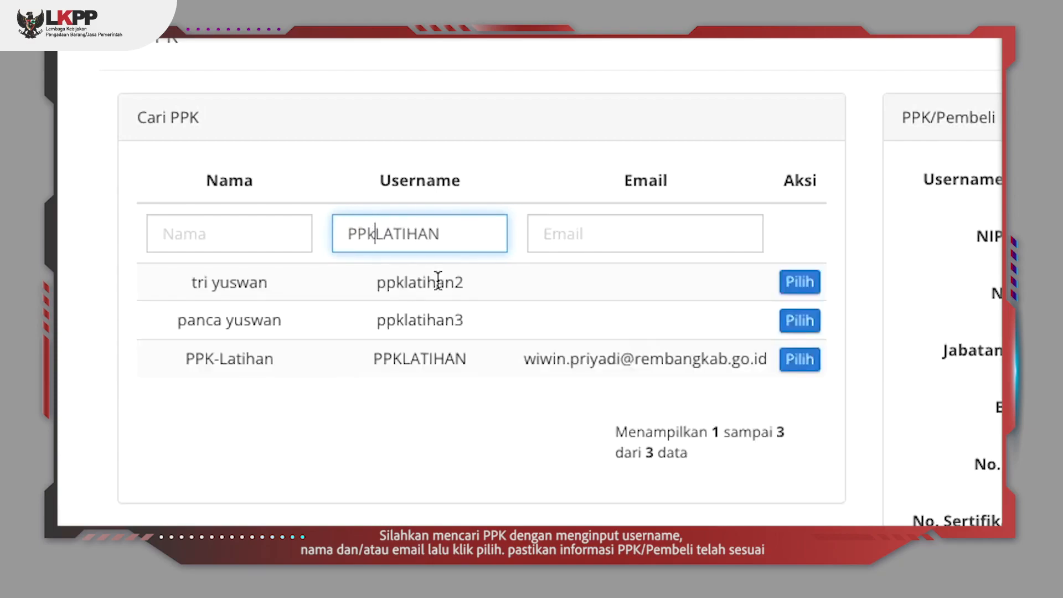
left_click(799, 359)
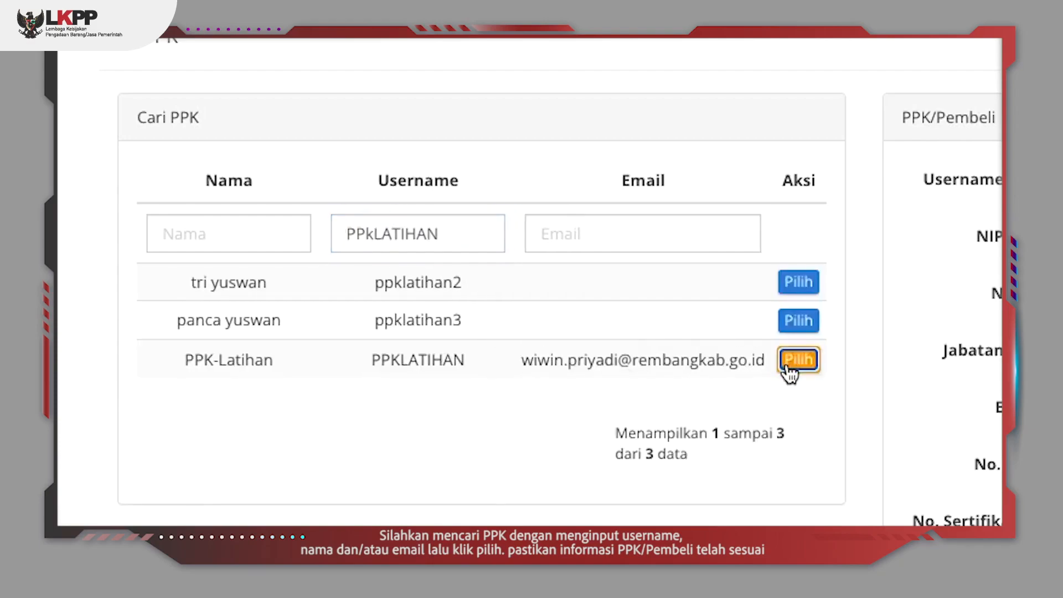
Step: Continue from the PPK data to the product list, add the product note "segera proses" and save the package
scroll(520, 432, "down", 5)
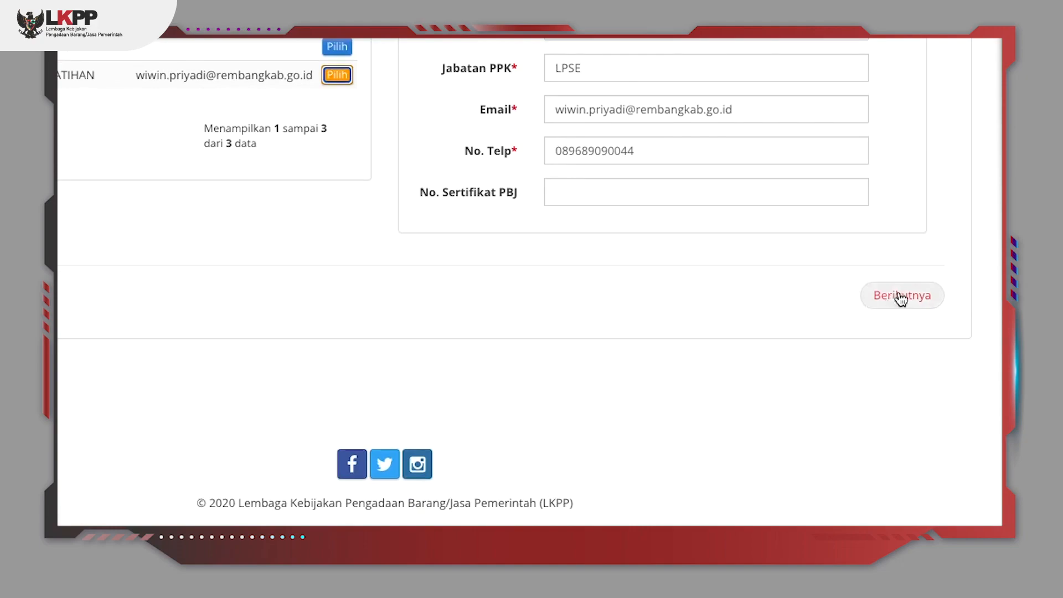
left_click(920, 295)
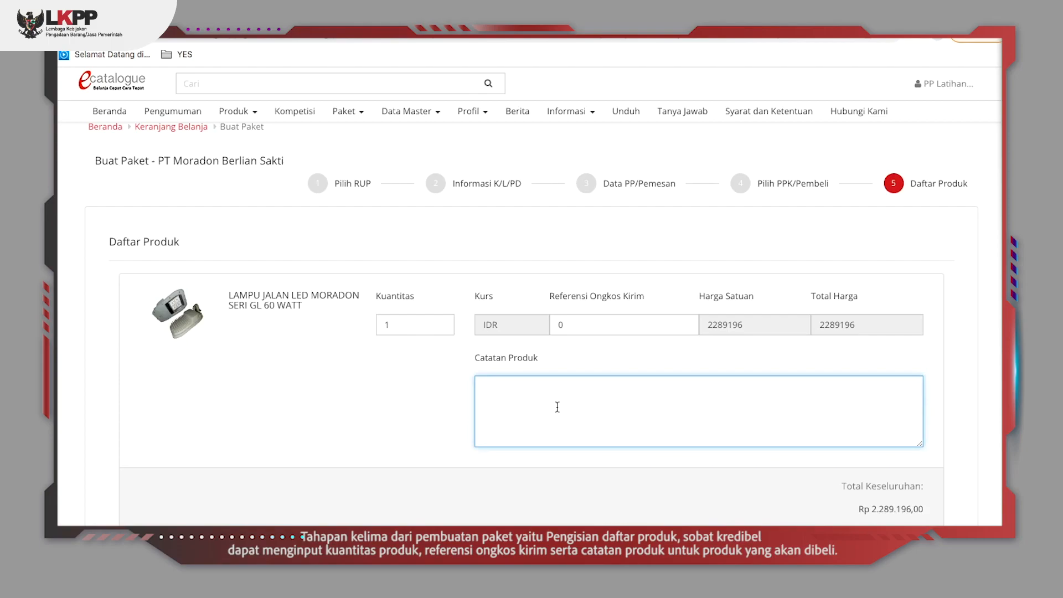
type("segera proses")
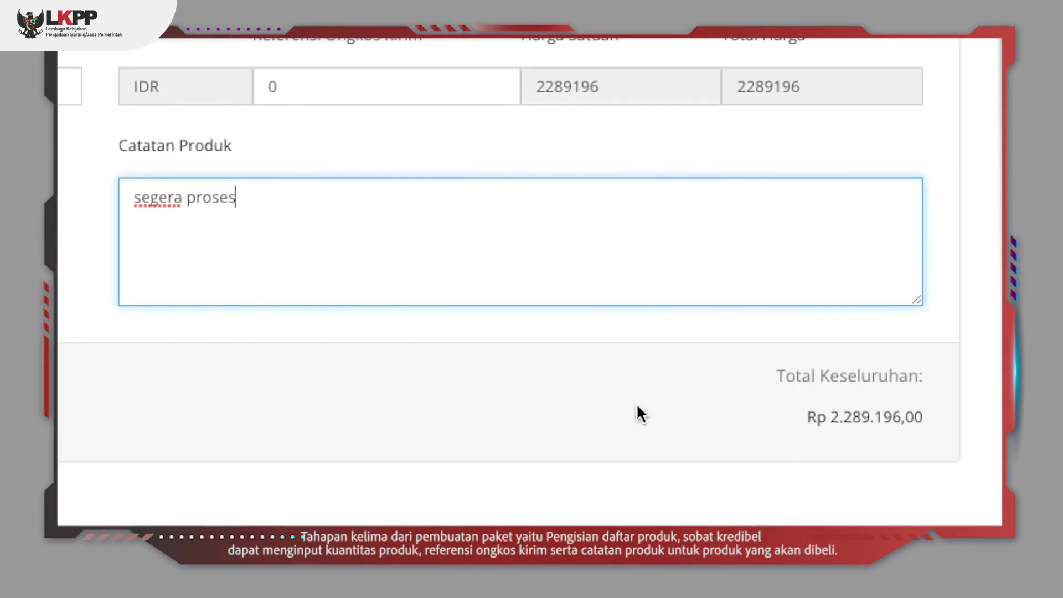
scroll(956, 420, "down", 3)
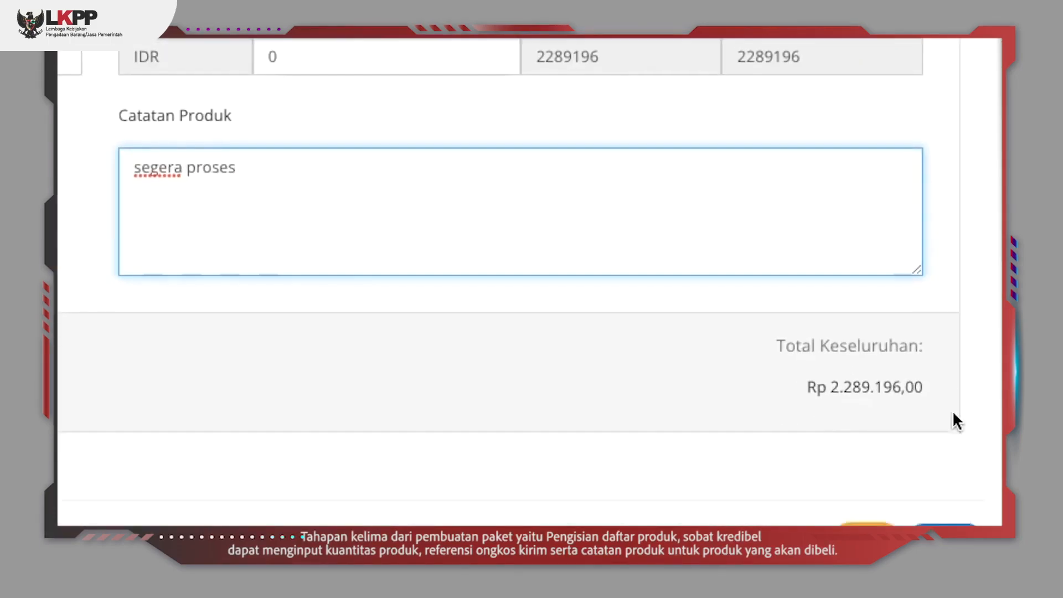
left_click(953, 382)
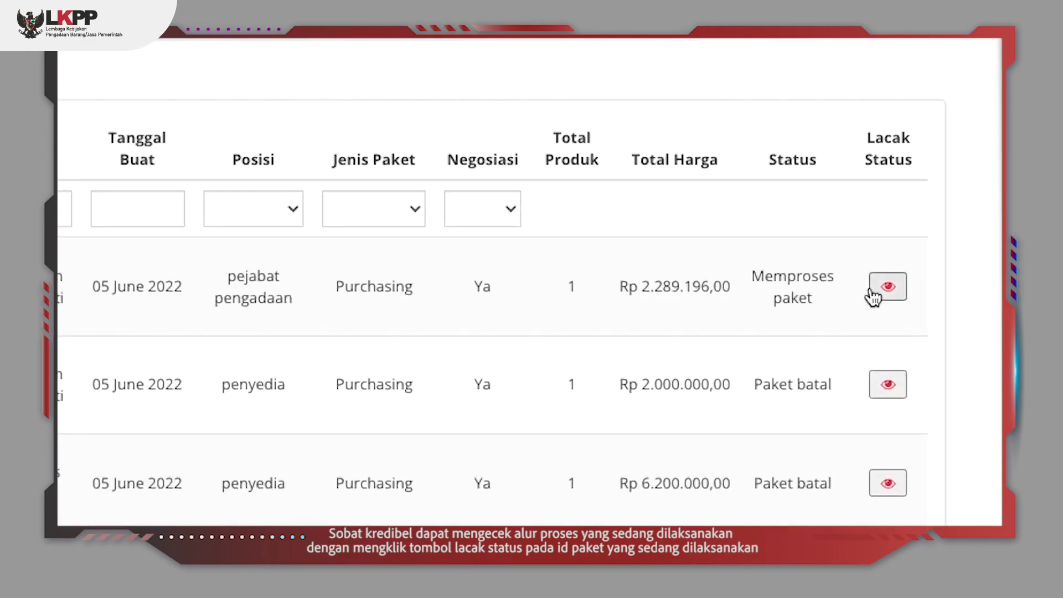
Step: View the process flow of the newly created package and open its details from the Paket Baru list
left_click(871, 291)
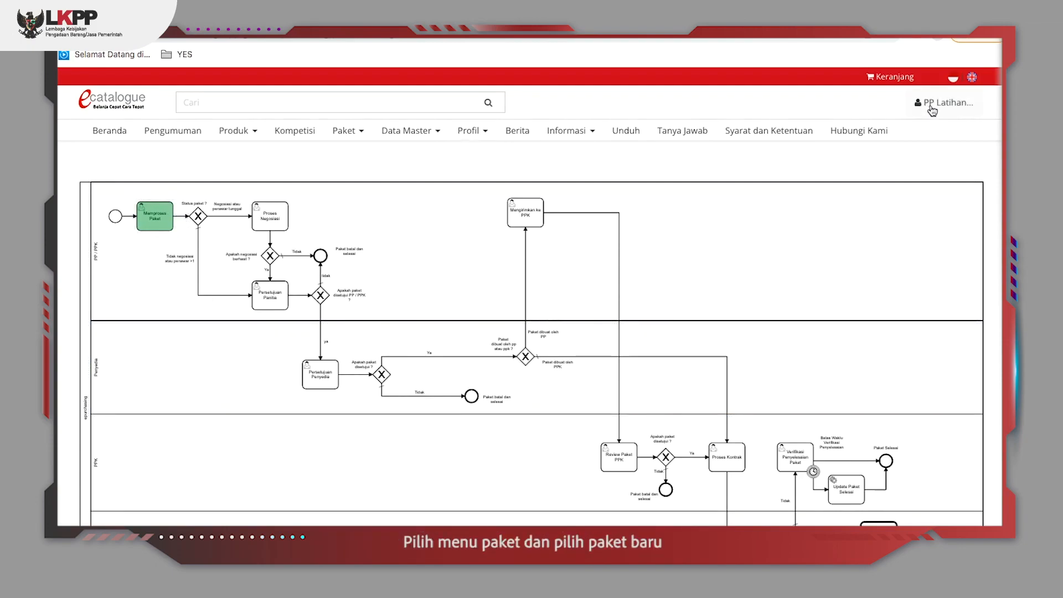
left_click(354, 130)
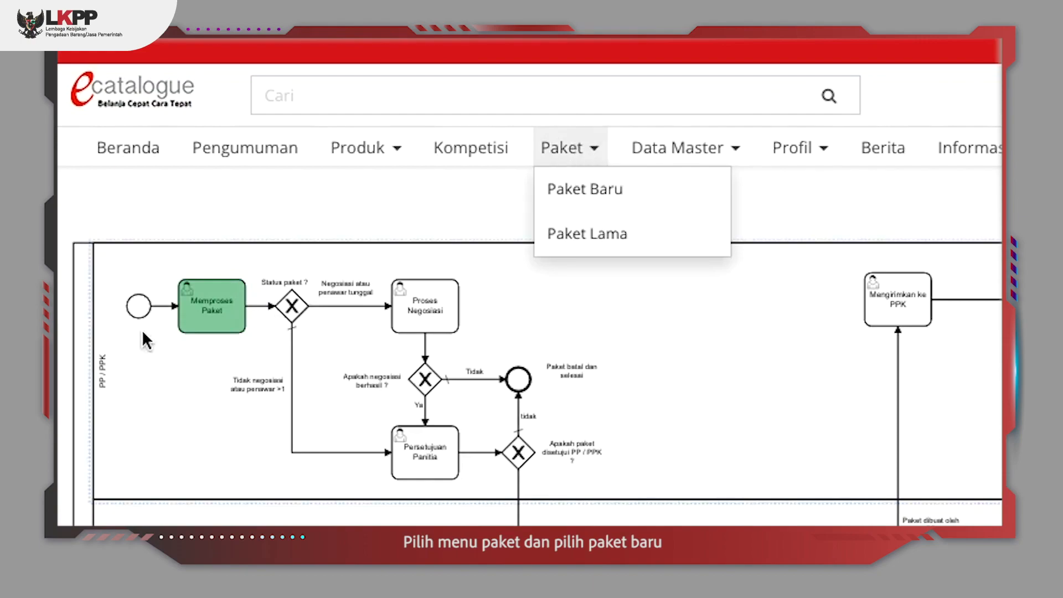
left_click(672, 192)
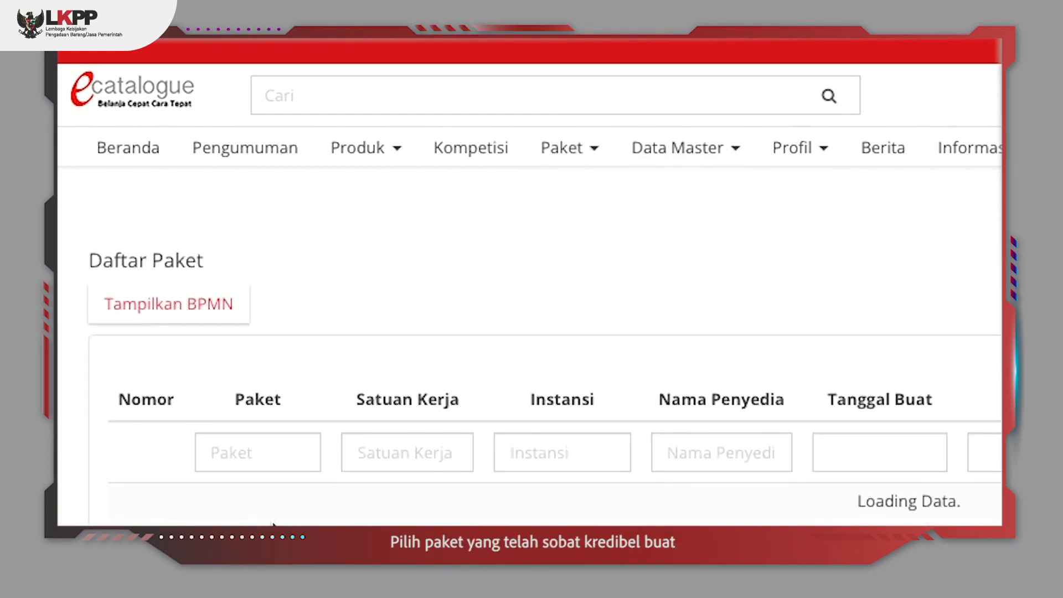
left_click(165, 350)
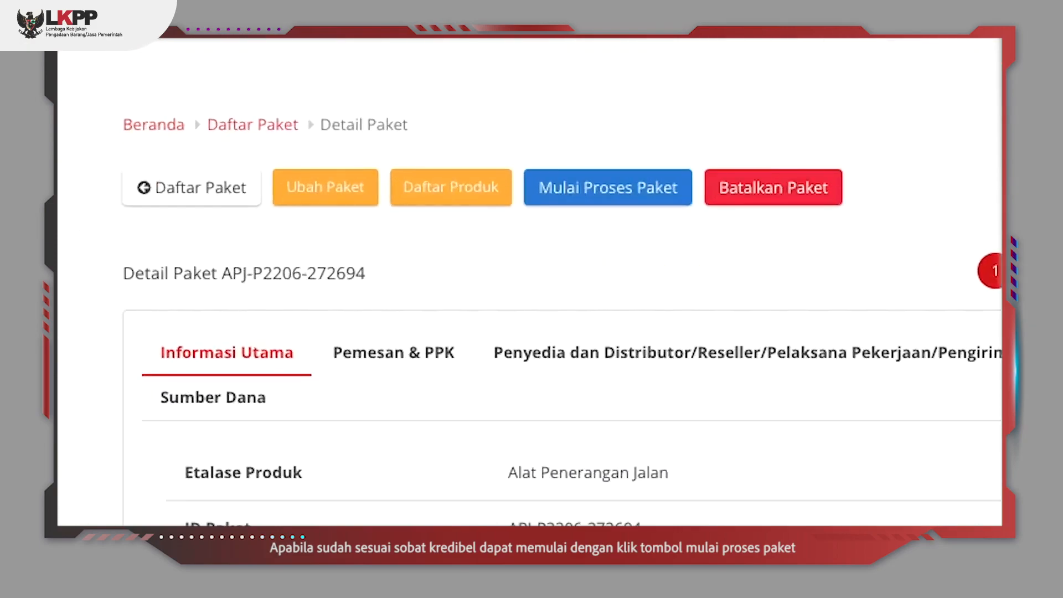
Step: Start processing the package, confirm the request, and open its price negotiation
left_click(608, 187)
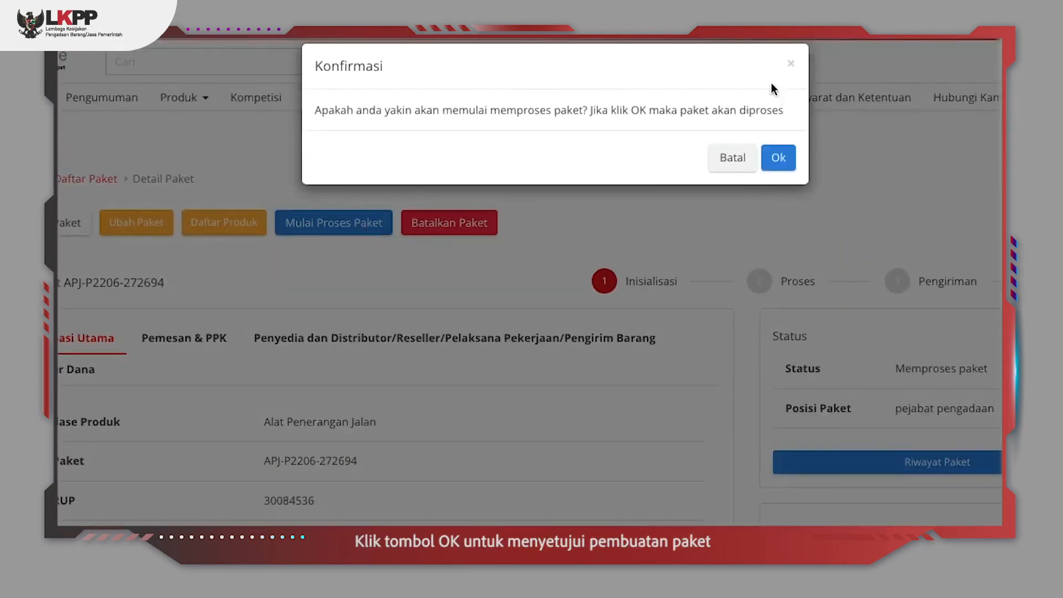
left_click(790, 166)
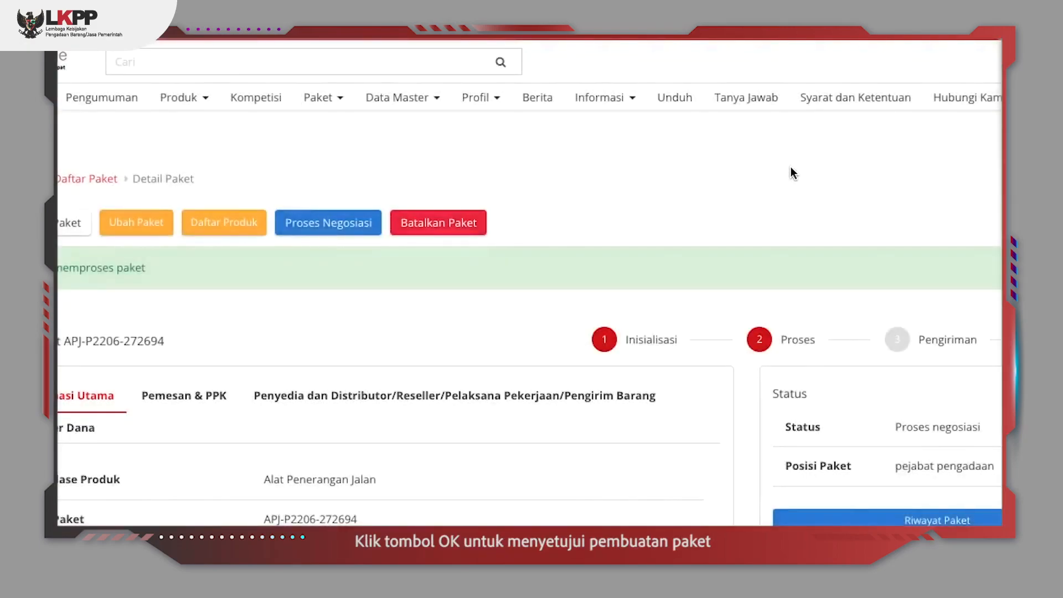
left_click(337, 231)
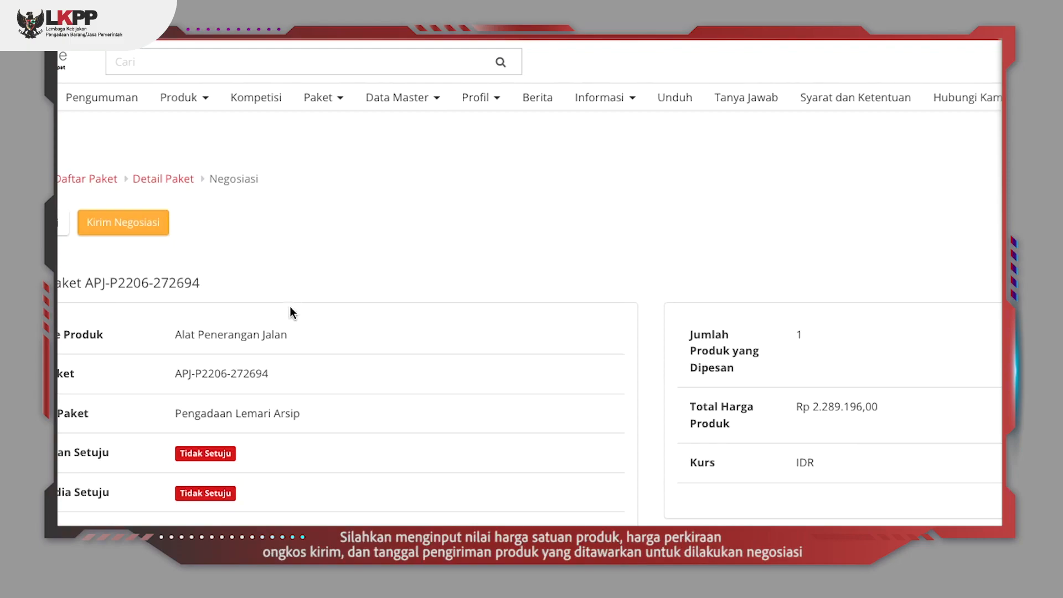
Step: Offer a unit price of 2.000.000 with delivery date 17/06/2022 for the street lamp, and send the negotiation to the provider
scroll(290, 307, "down", 3)
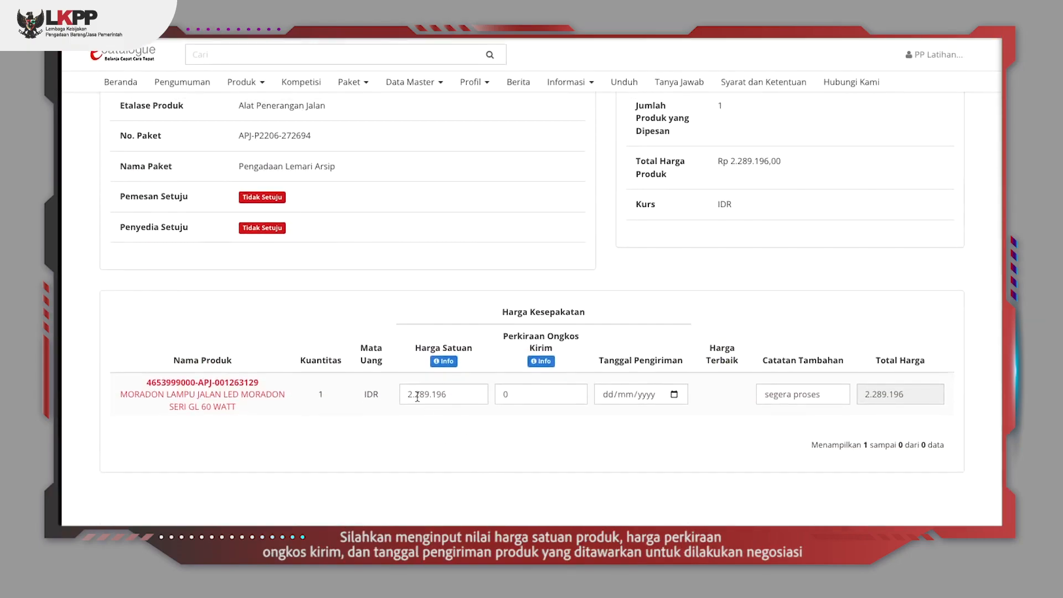
left_click_drag(454, 394, 415, 393)
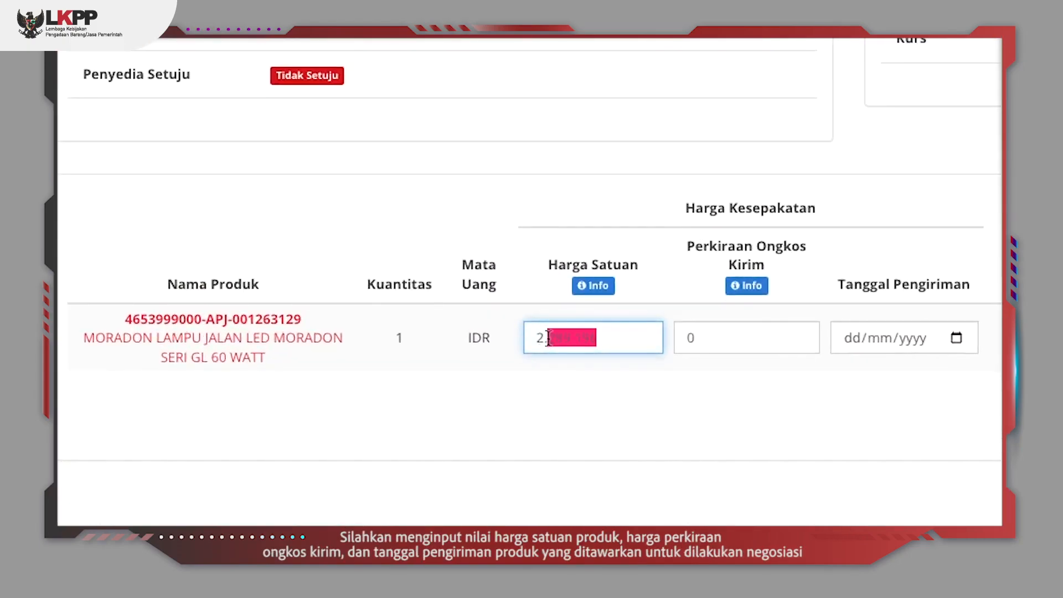
type("0000000")
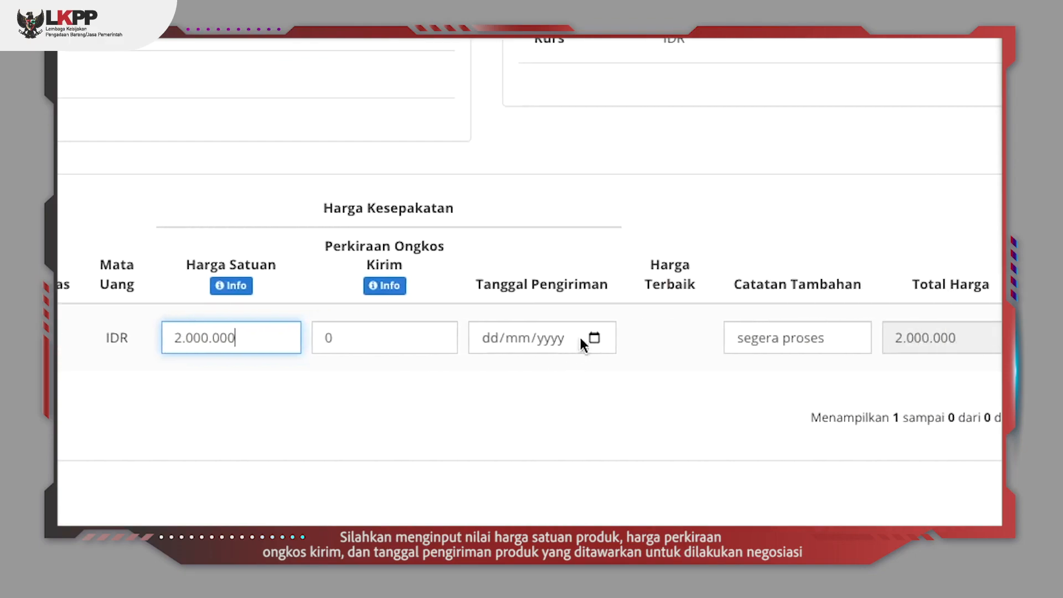
left_click(956, 337)
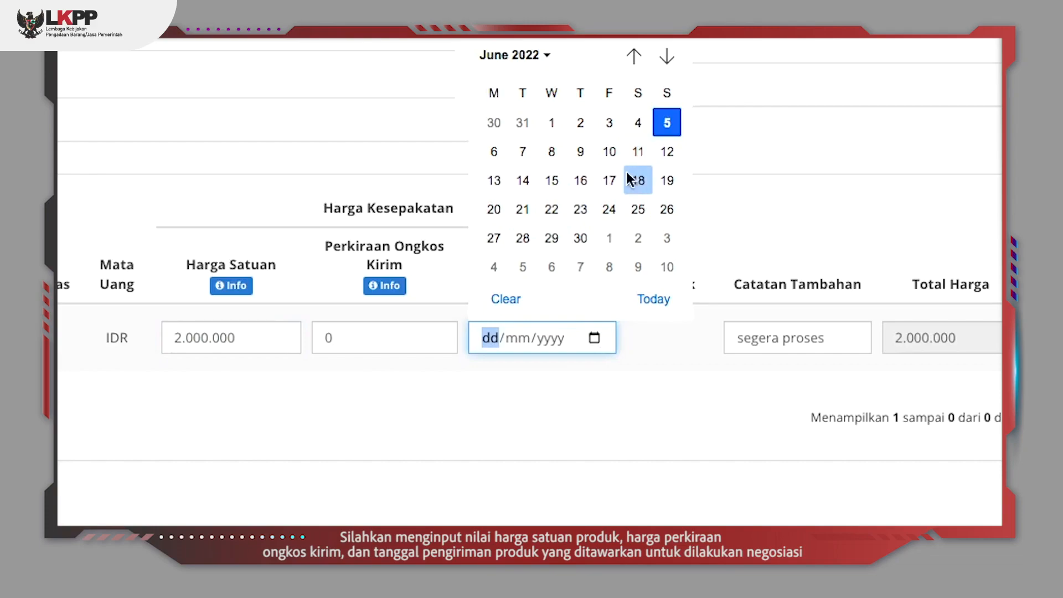
left_click(612, 181)
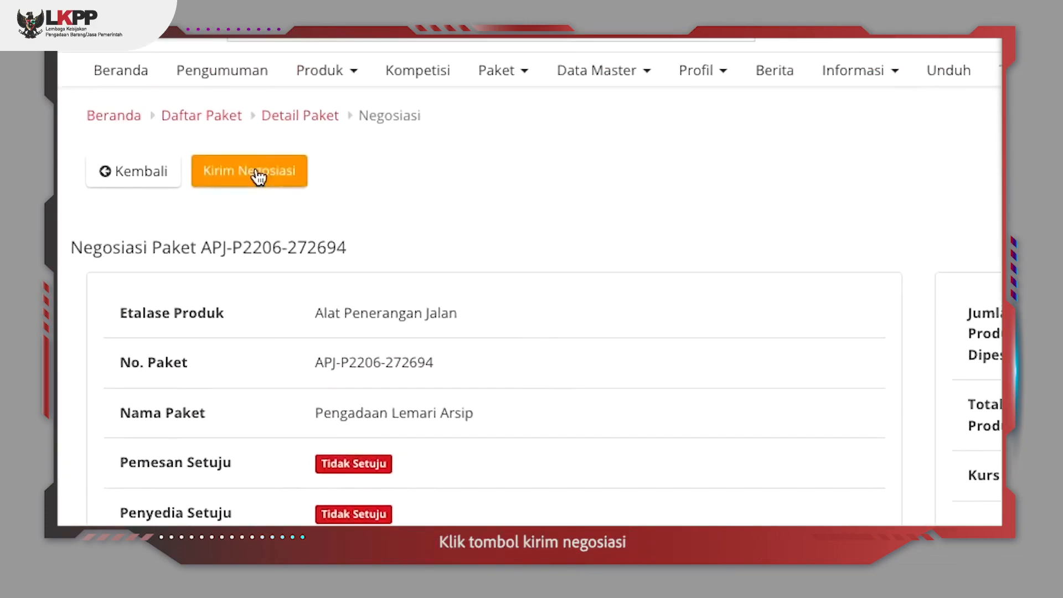
left_click(258, 176)
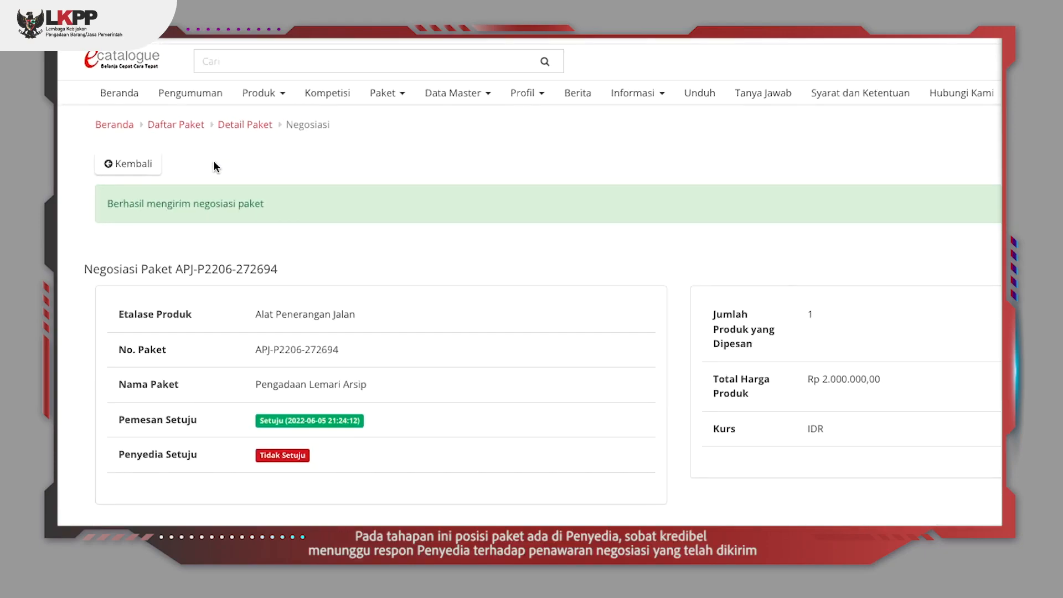
left_click(252, 123)
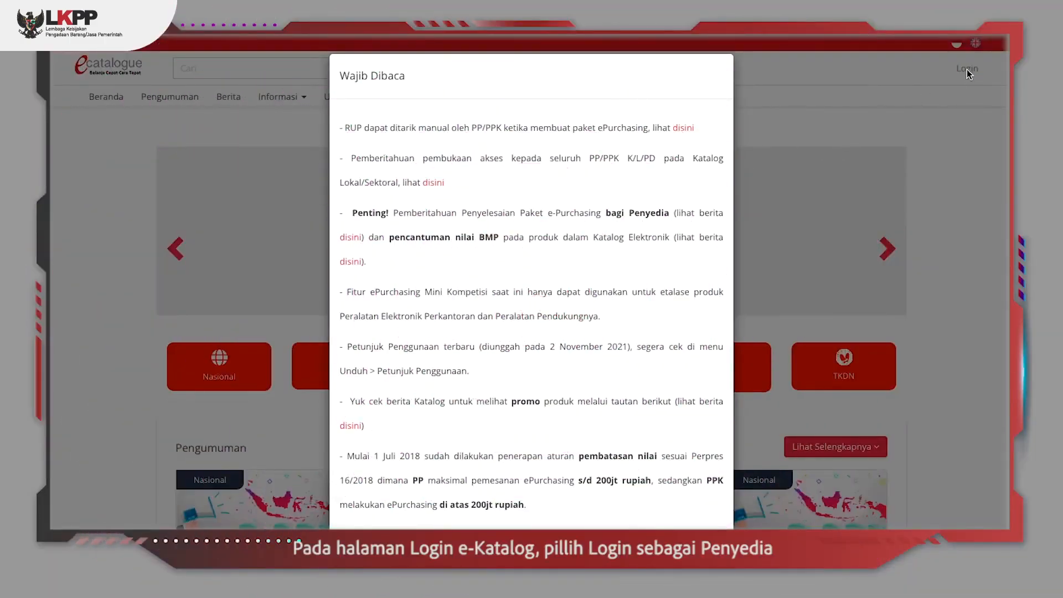
left_click(966, 69)
left_click(966, 69)
left_click(426, 174)
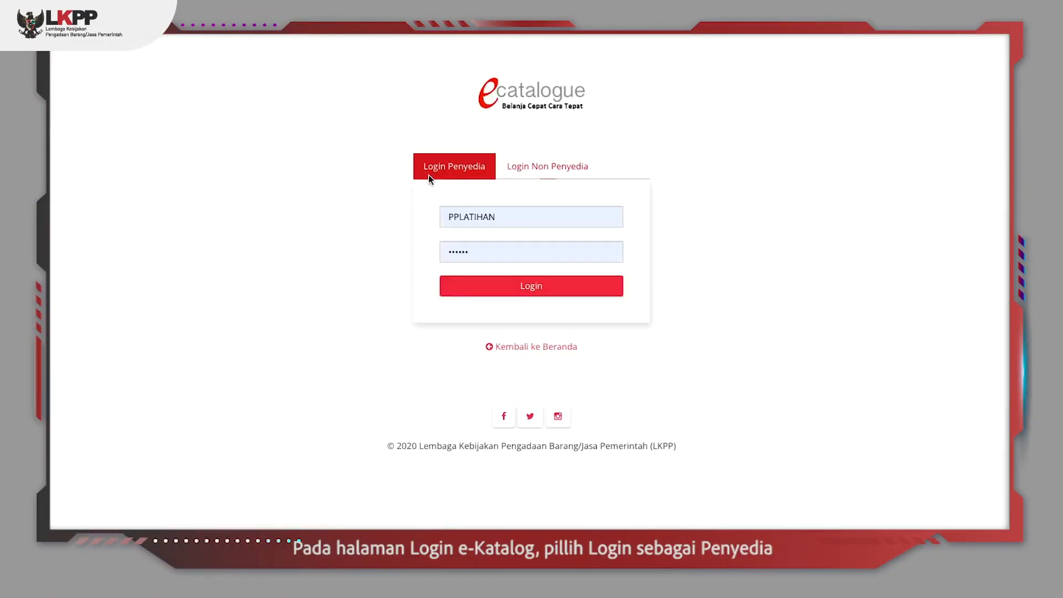
double_click(481, 227)
type("MO")
left_click(491, 250)
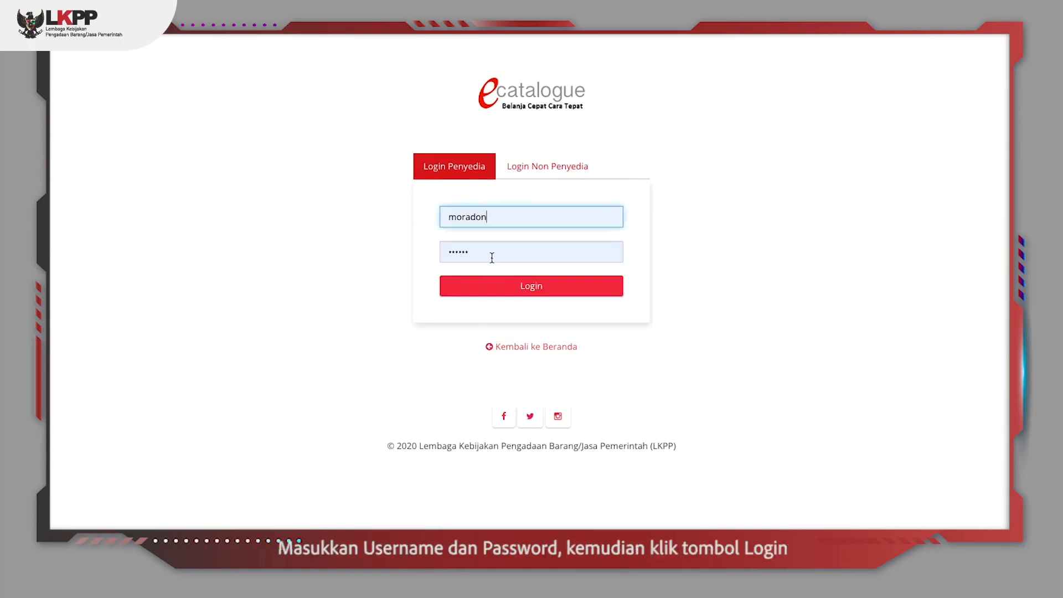
left_click(493, 285)
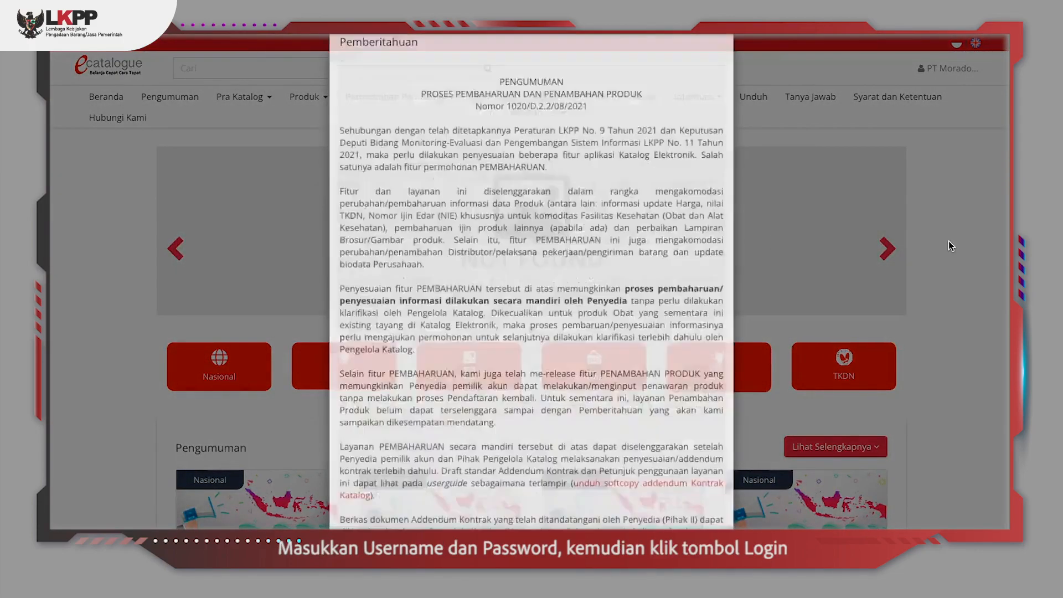
Step: Check the status flow of the Pengadaan Lemari Arsip package under negotiation and open its details from the new package list
left_click(948, 240)
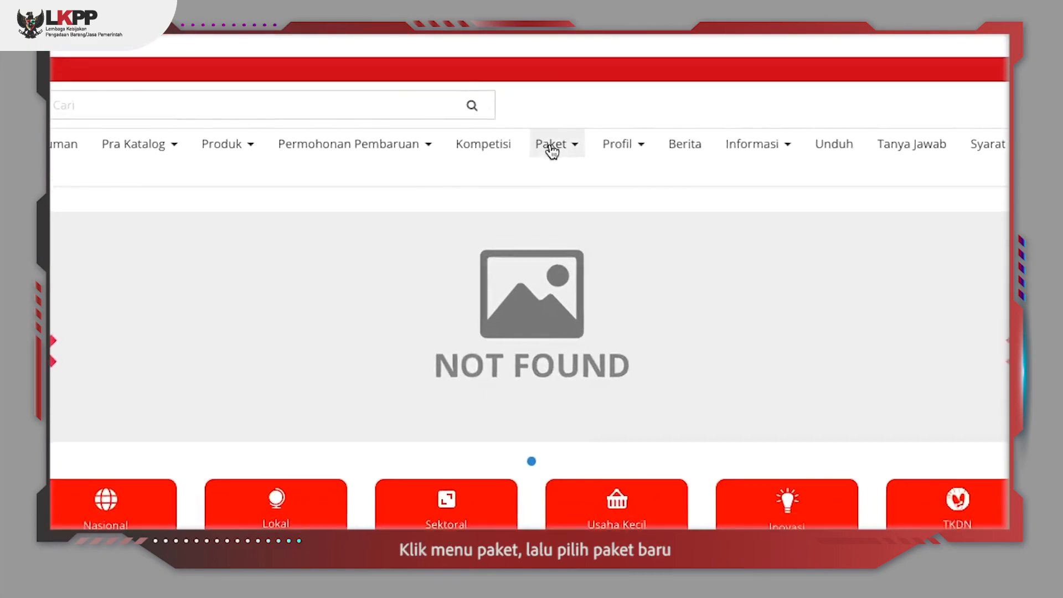
left_click(551, 148)
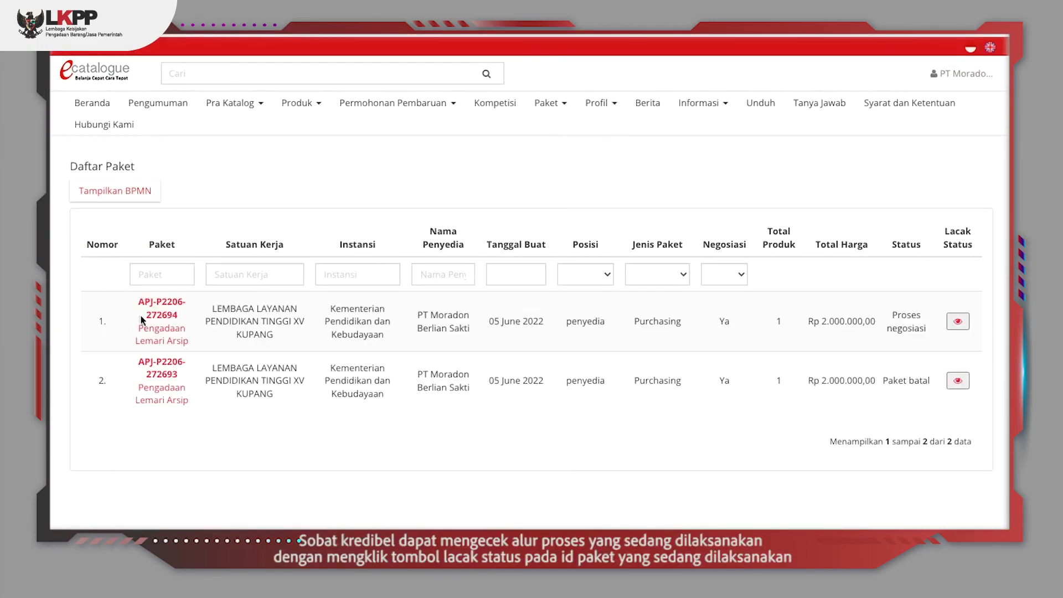
left_click(957, 321)
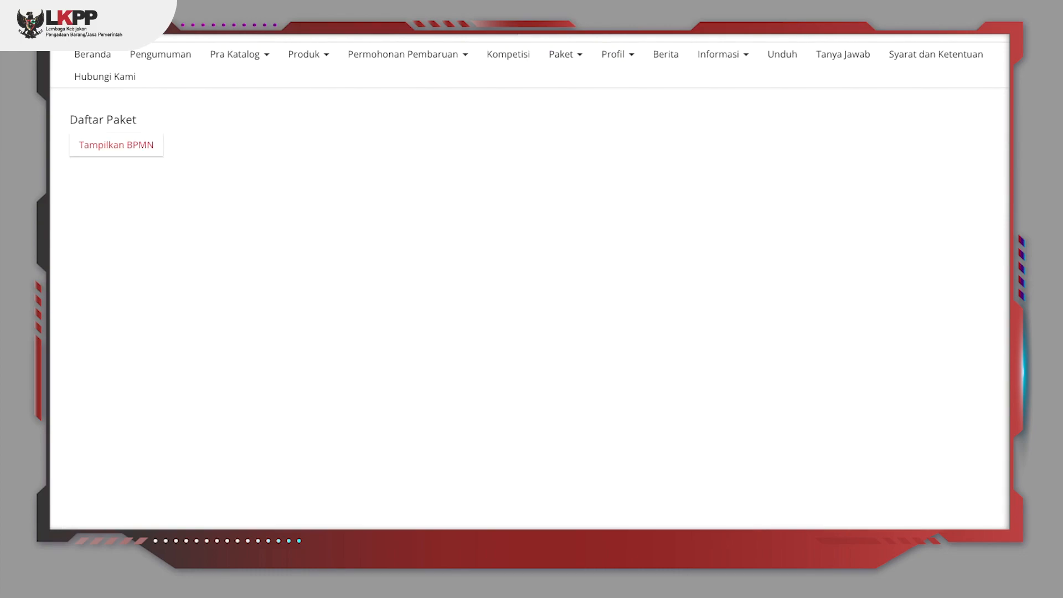
left_click(175, 271)
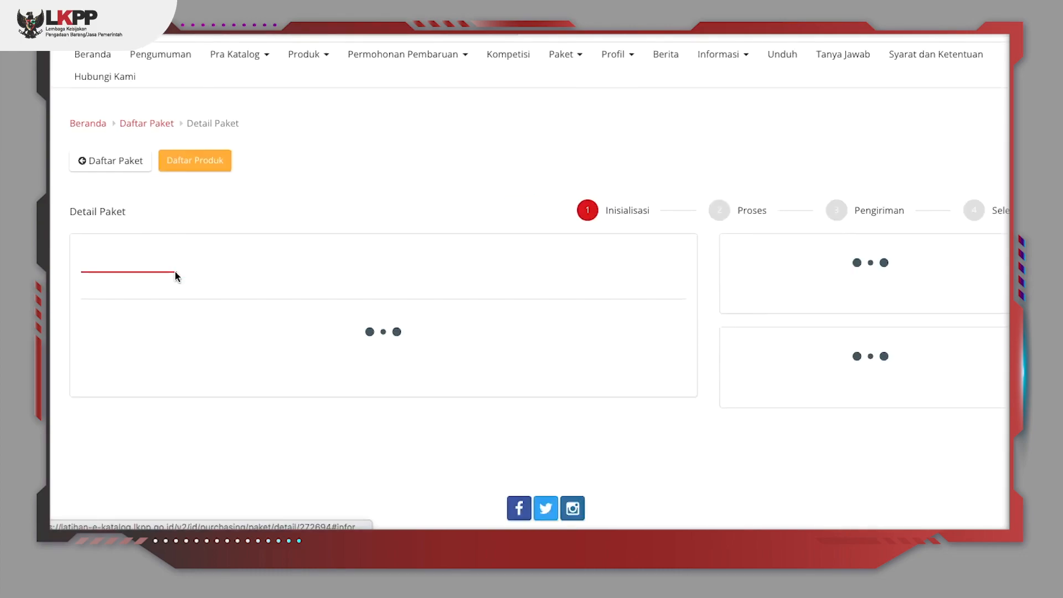
Step: Counter the buyer's negotiation with a unit price of 2.100.000 and delivery date 24/06/2022, and send it
left_click(523, 160)
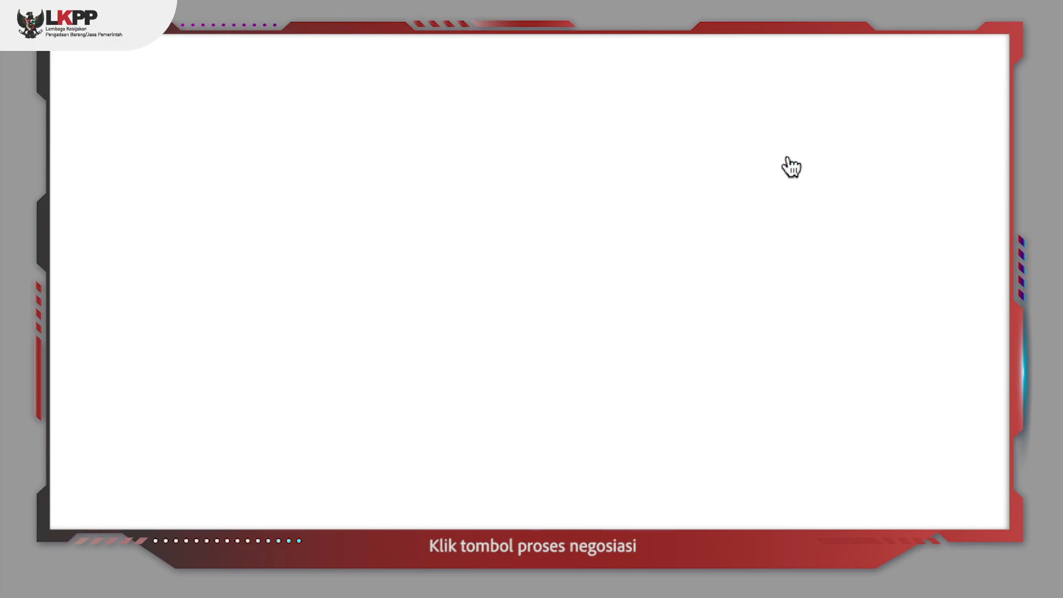
scroll(791, 166, "down", 5)
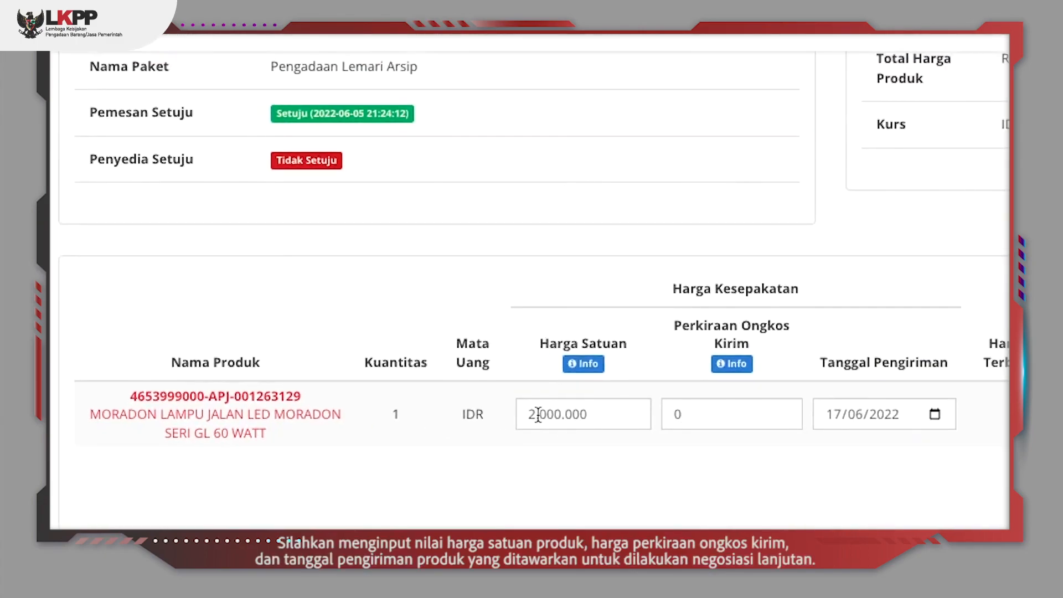
left_click(546, 414)
key("BackSpace")
type("1")
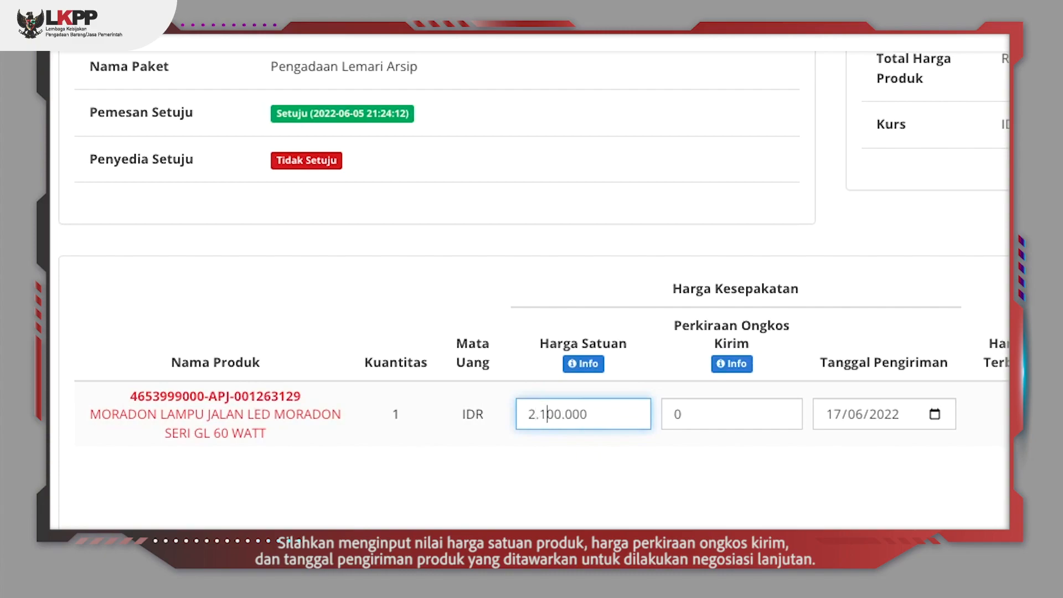
left_click(935, 414)
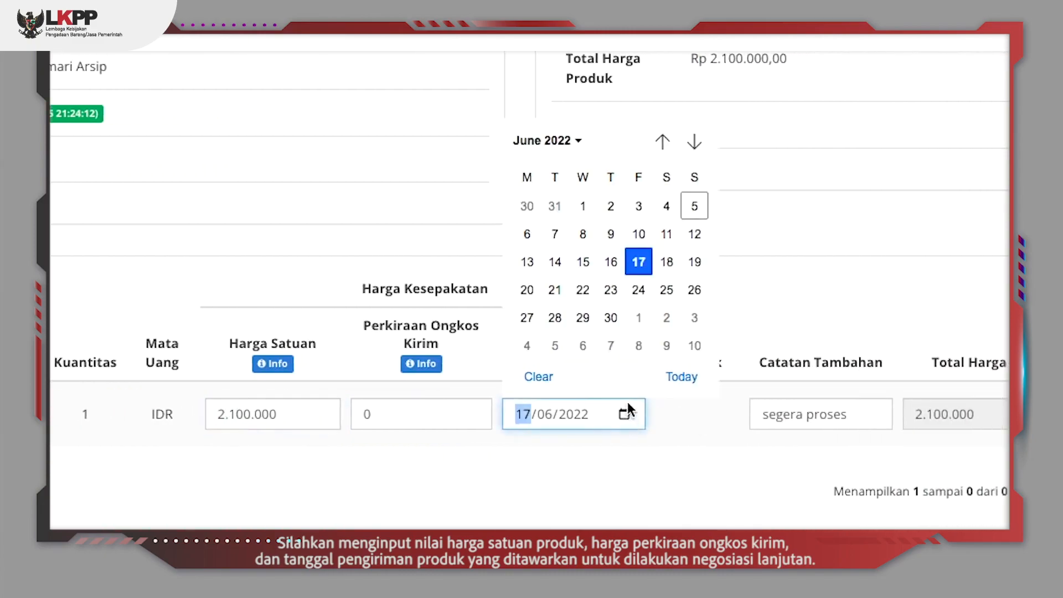
left_click(639, 299)
scroll(759, 337, "up", 5)
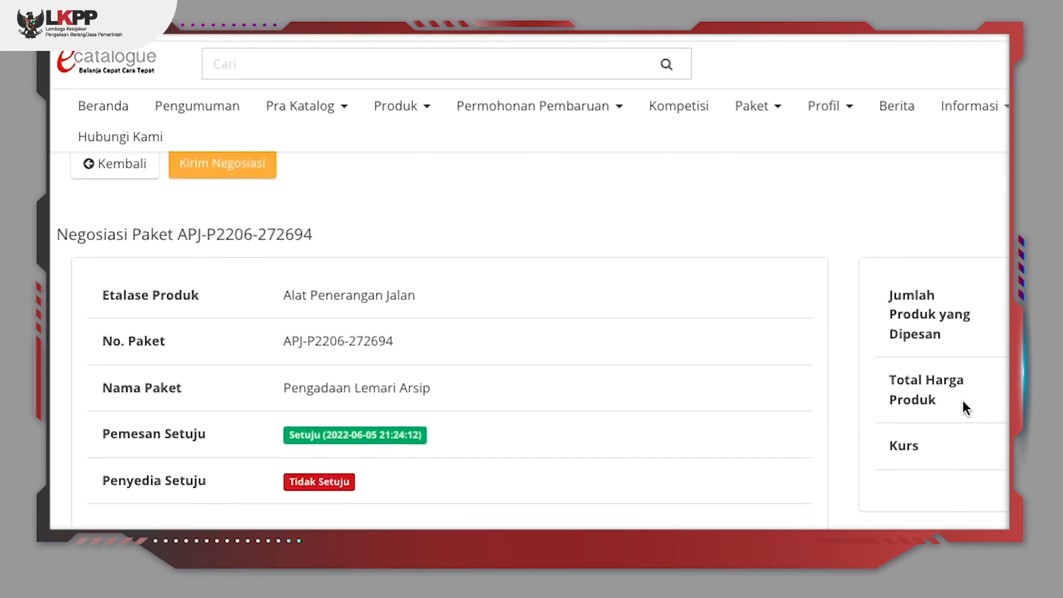
left_click(185, 165)
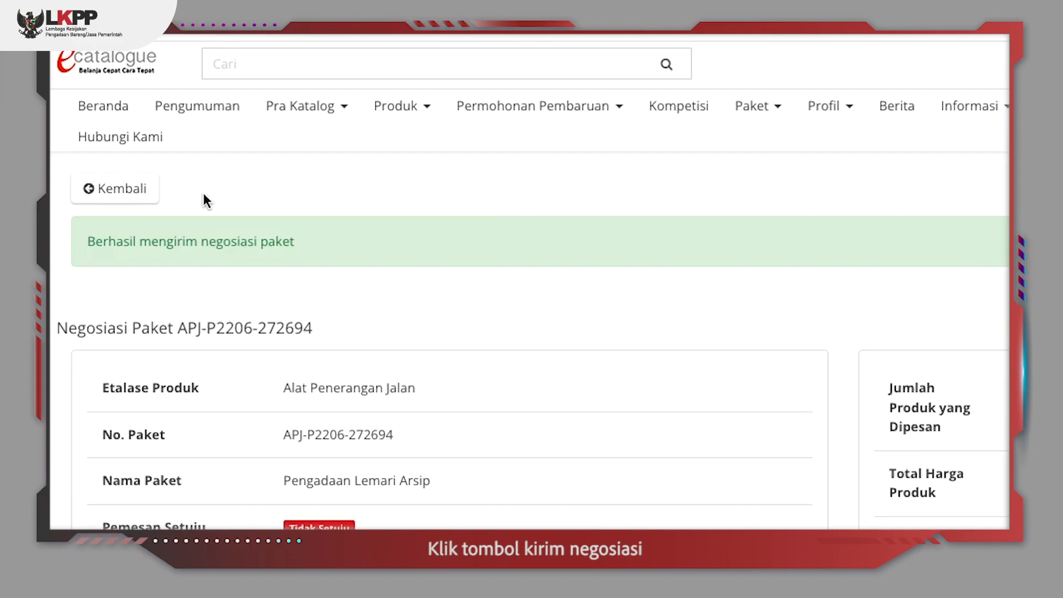
Step: Review the sent counter-offer's approvals, price and delivery date, and return to the package details
scroll(178, 180, "down", 3)
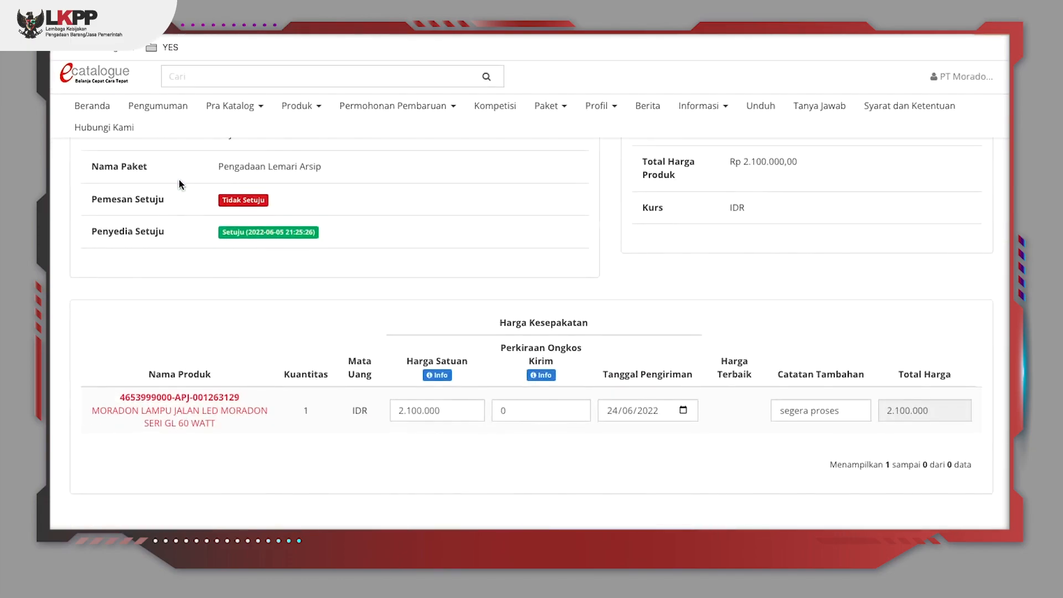
scroll(179, 180, "up", 4)
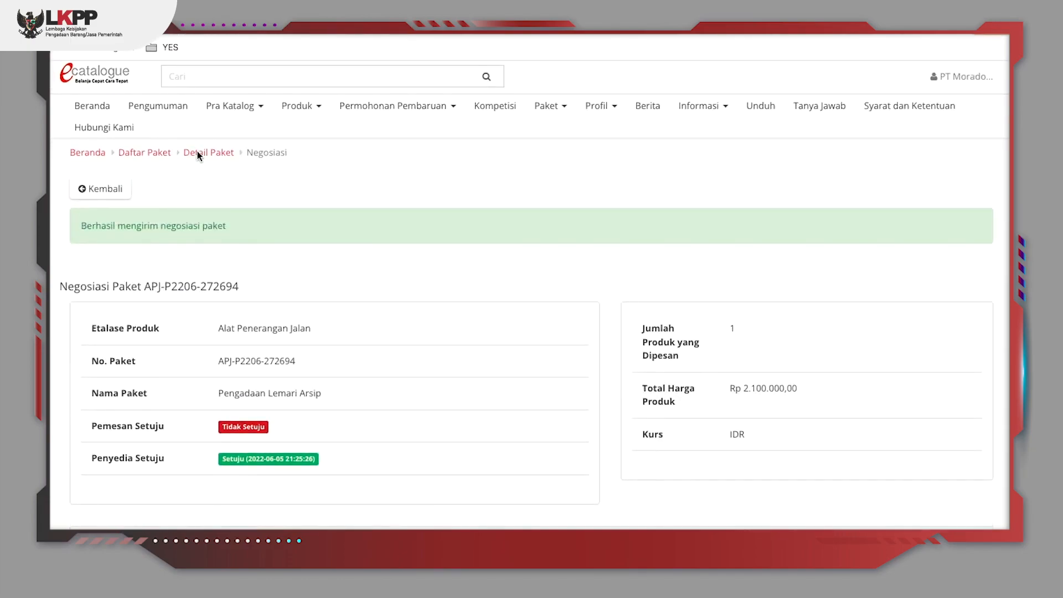
left_click(197, 153)
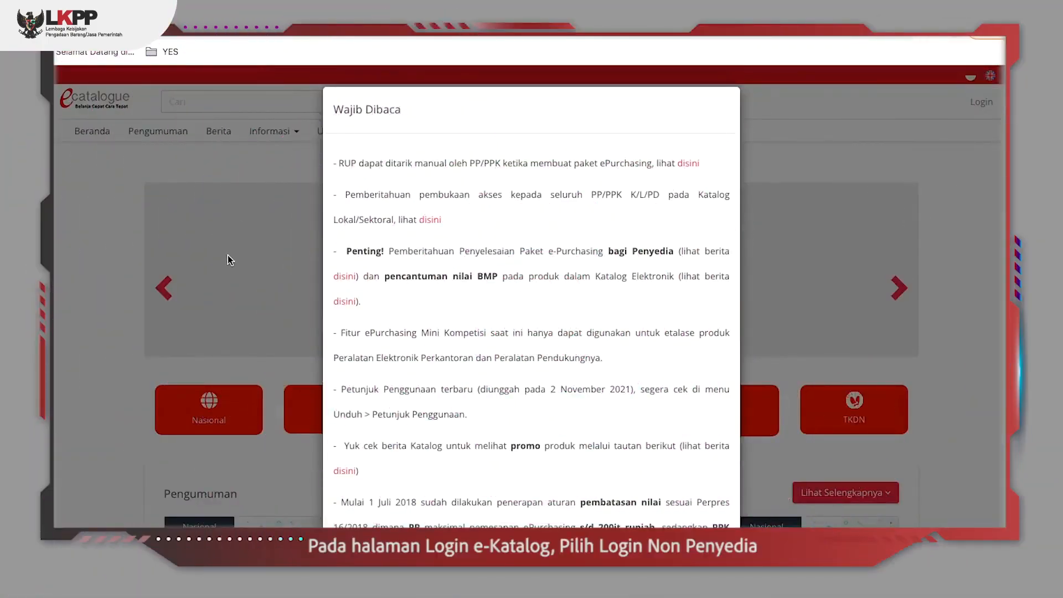
Step: Dismiss the Wajib Dibaca notice and log in as Non Penyedia with the saved PPLATIHAN account
left_click(229, 260)
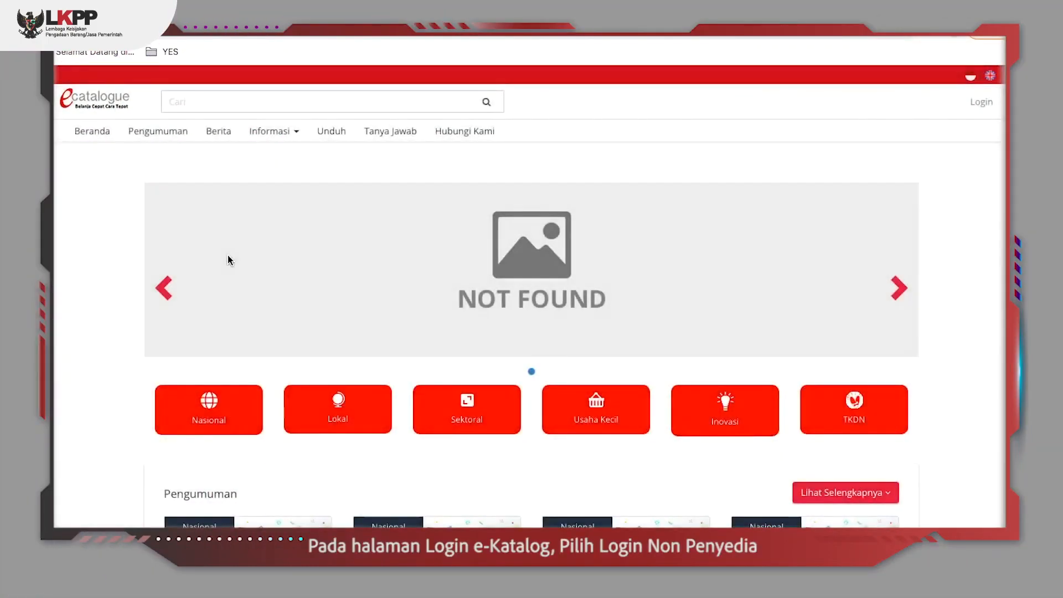
left_click(965, 100)
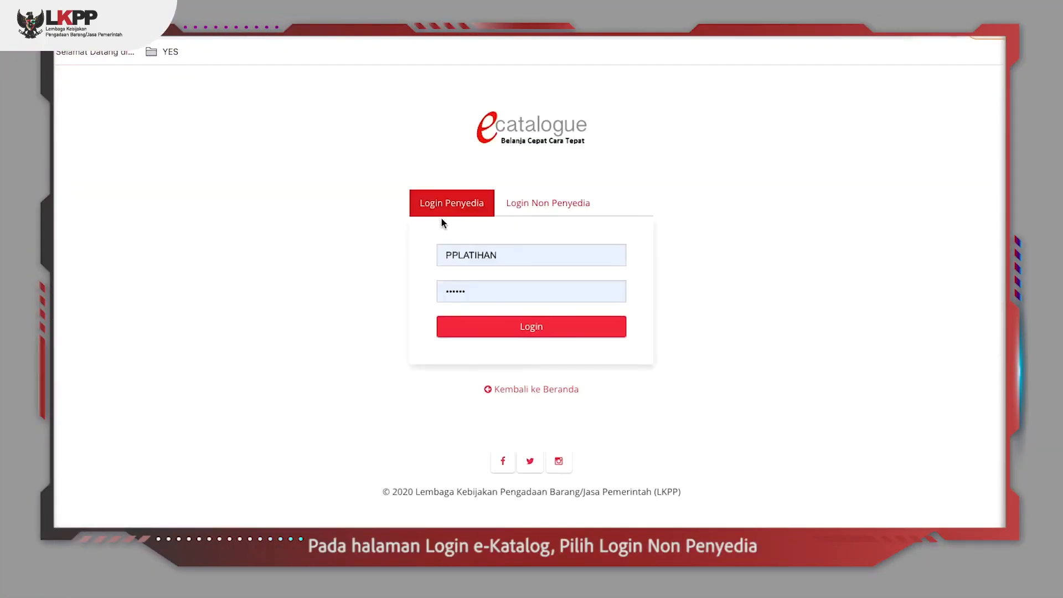
left_click(550, 202)
left_click(537, 332)
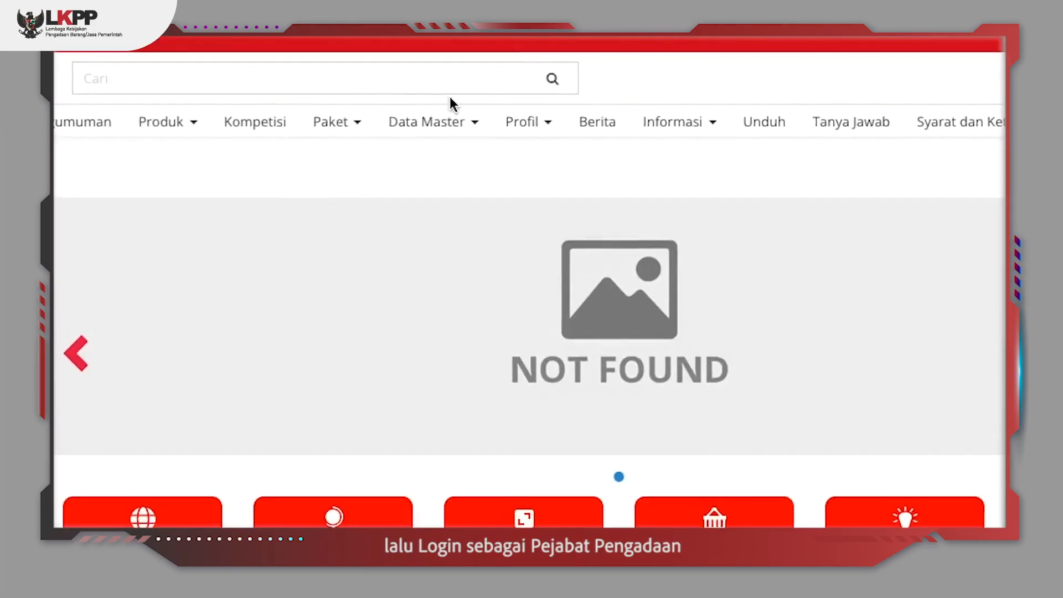
Step: Open the details of the Pengadaan Lemari Arsip package under negotiation from the new package list
left_click(310, 127)
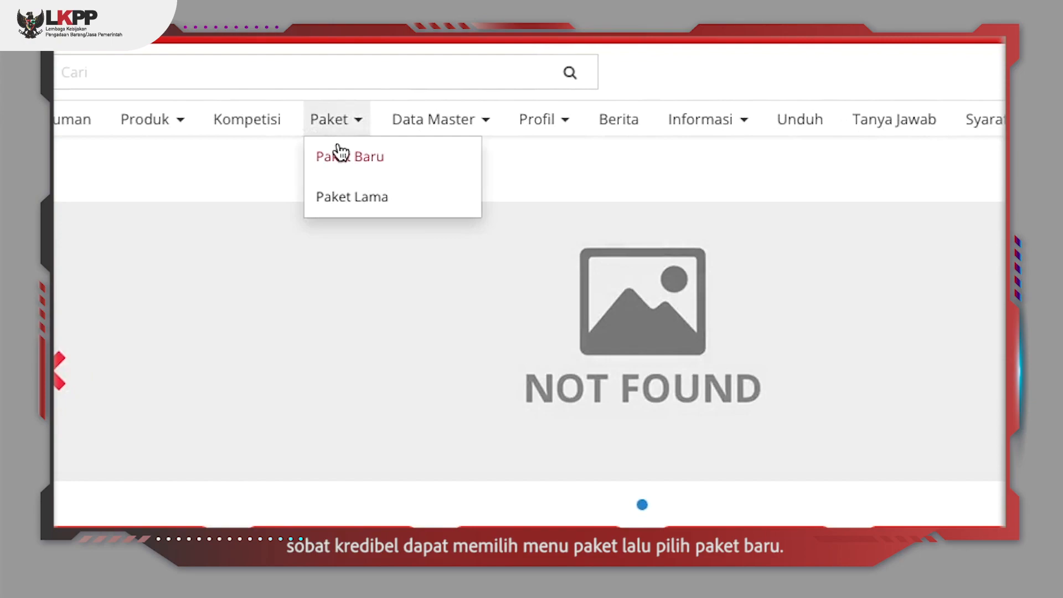
left_click(341, 155)
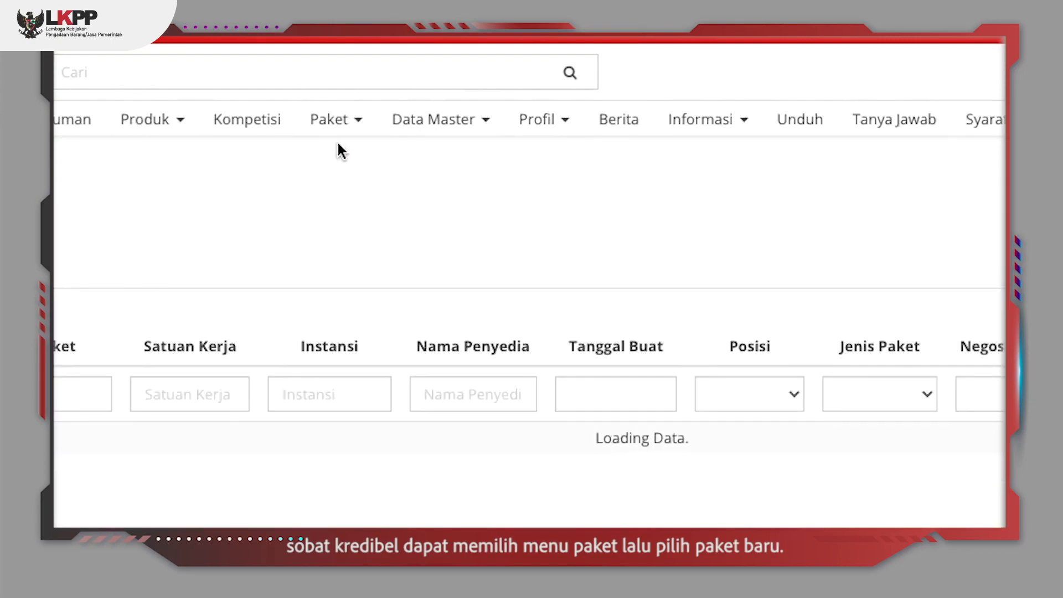
left_click(259, 317)
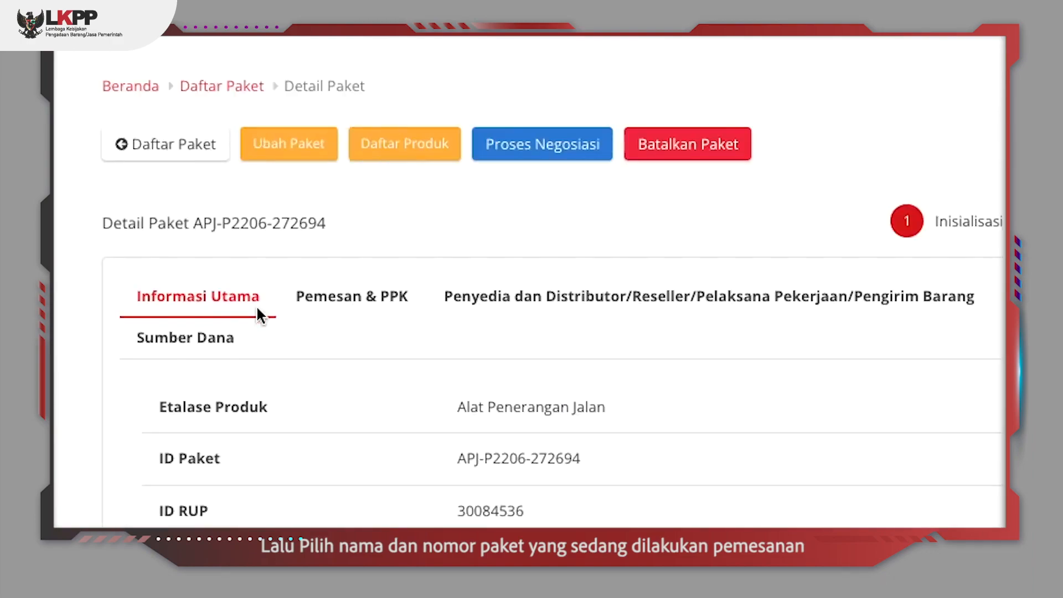
Step: Enter a negotiated unit price of 2.000.000 for the Moradon street lamp and send the negotiation to the provider
left_click(559, 162)
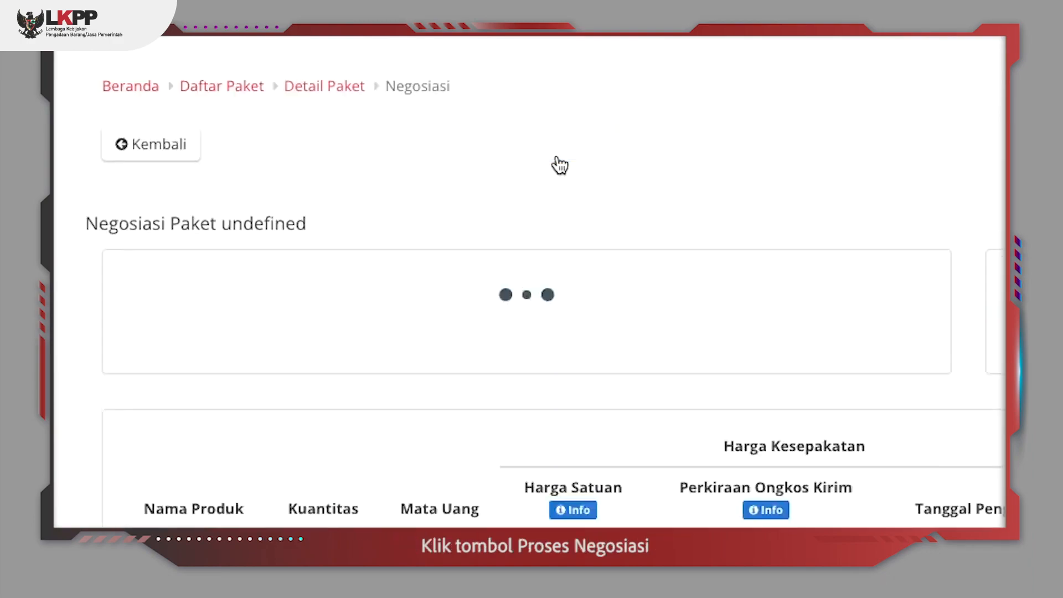
scroll(494, 161, "down", 4)
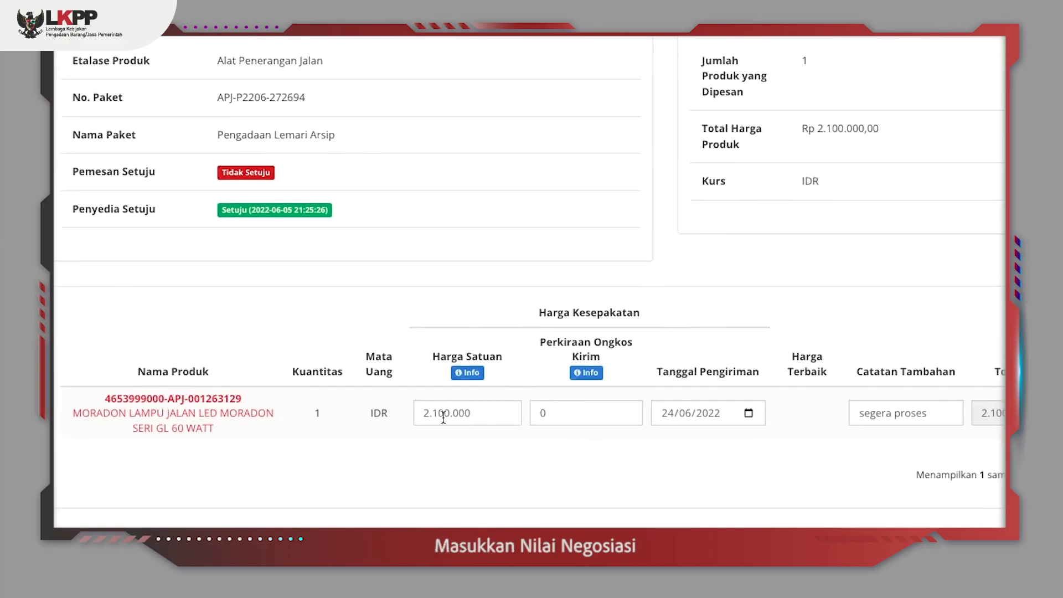
left_click(436, 412)
key("BackSpace")
type("0")
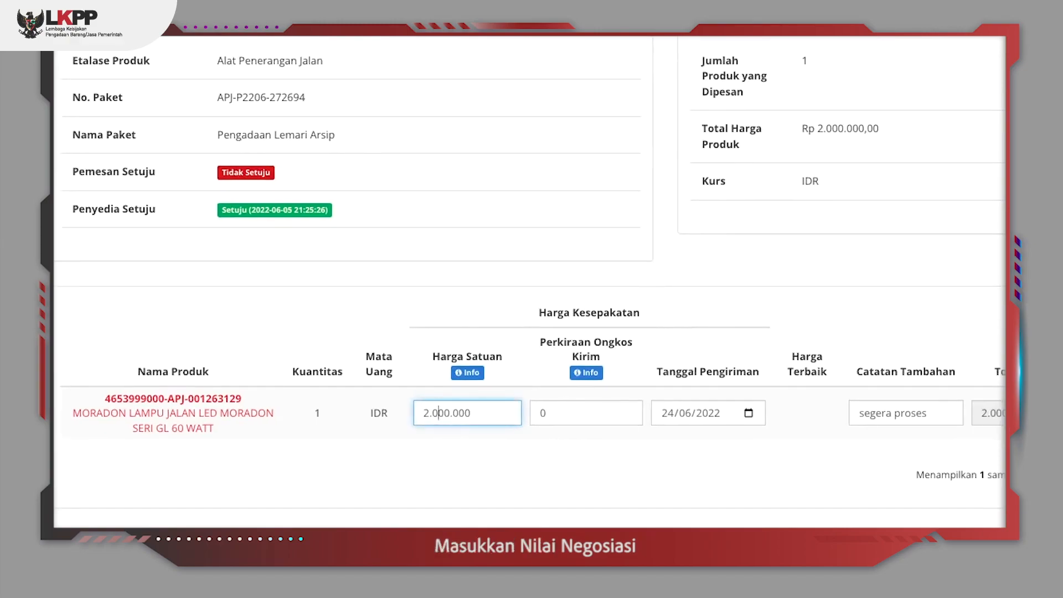
scroll(640, 393, "up", 4)
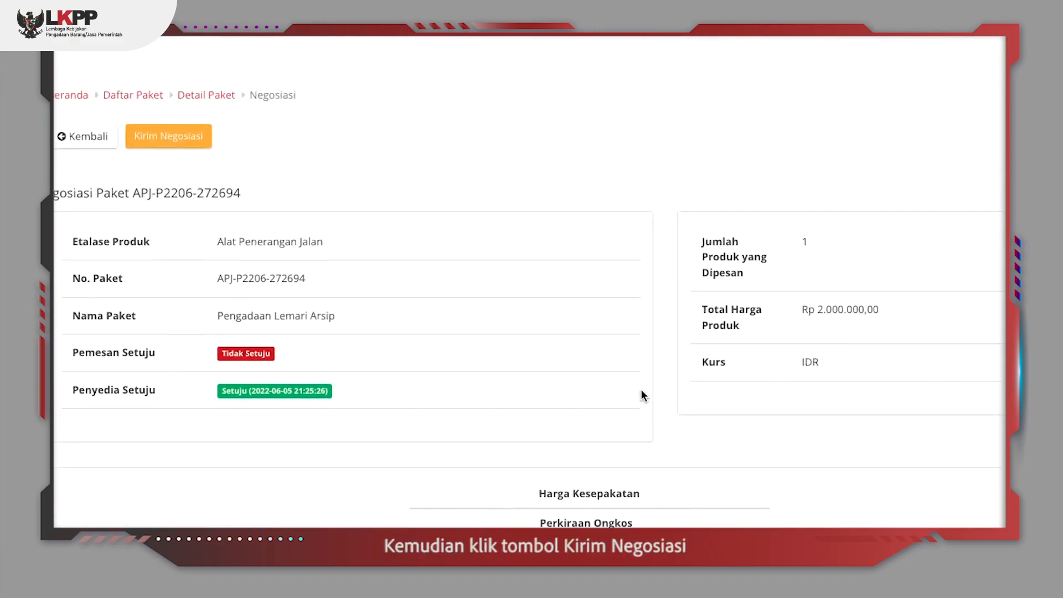
left_click(279, 167)
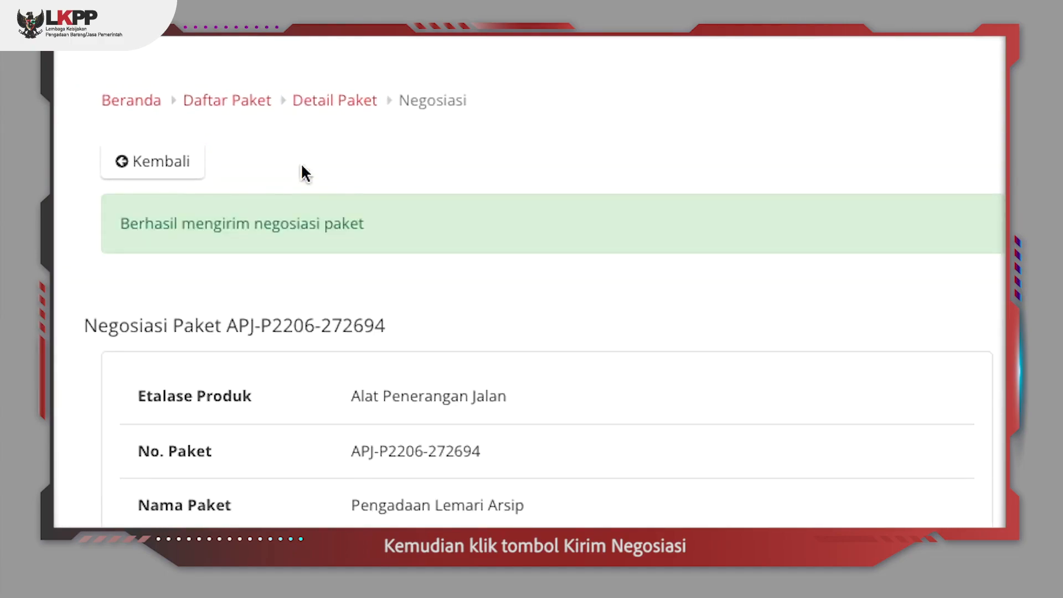
Step: Review the sent negotiation's approvals and total price, and return to the package details
scroll(568, 481, "down", 4)
scroll(360, 409, "up", 4)
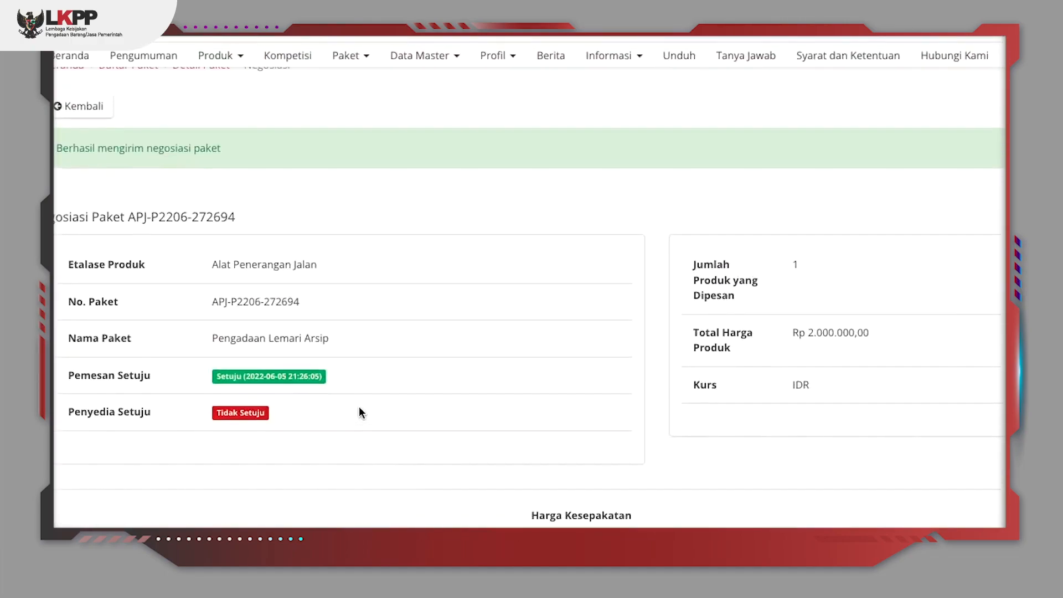
scroll(186, 134, "up", 2)
left_click(191, 145)
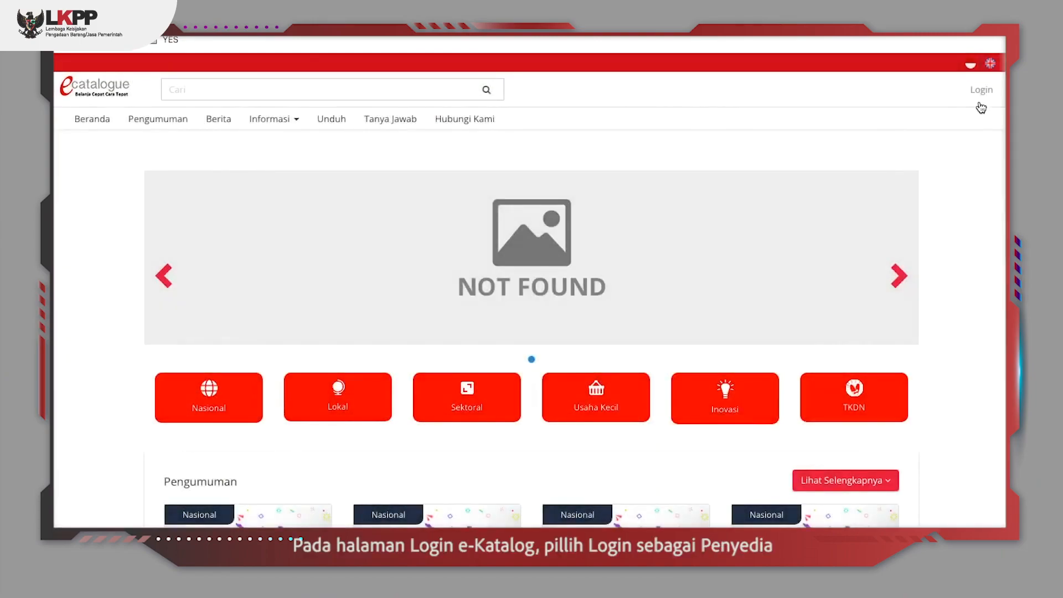
Step: Log in as Penyedia with the saved Moradon provider account
left_click(981, 90)
left_click(463, 202)
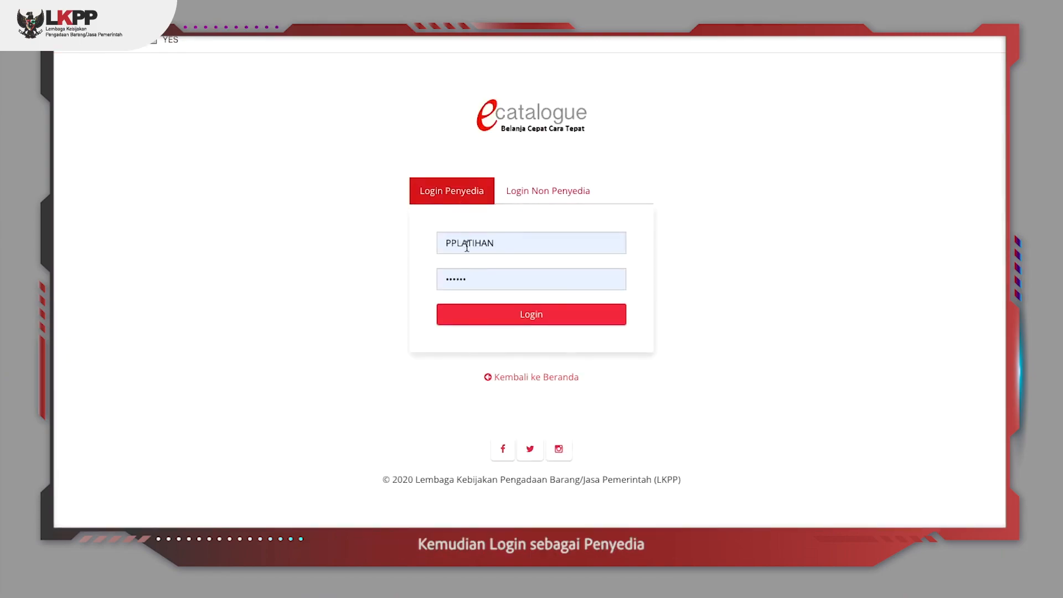
double_click(466, 247)
type("MO")
left_click(470, 271)
left_click(486, 320)
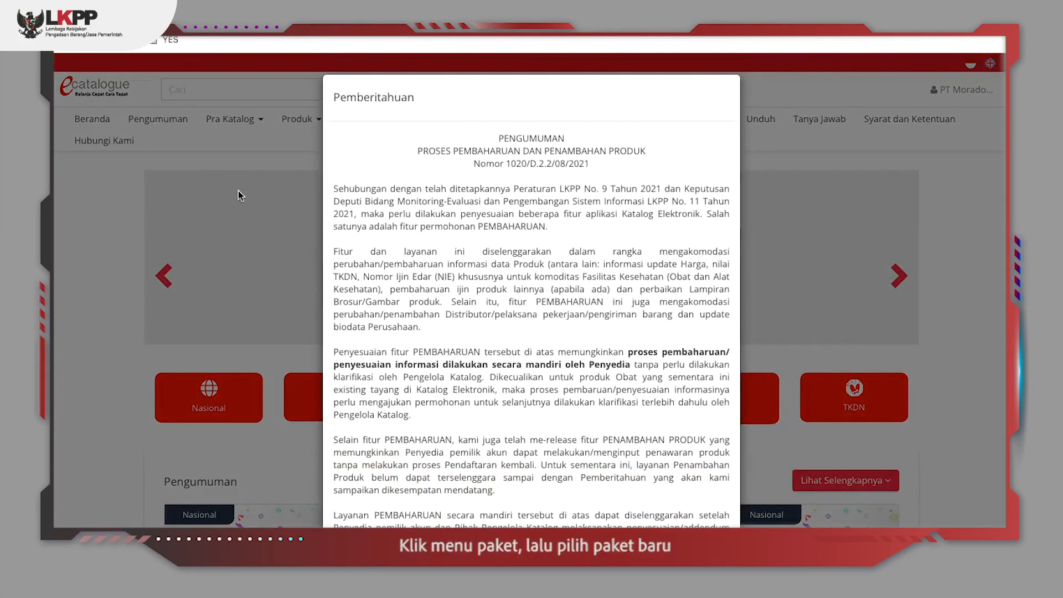
Step: Dismiss the Pemberitahuan announcement and open the Pengadaan Lemari Arsip package's details from the new package list
left_click(238, 191)
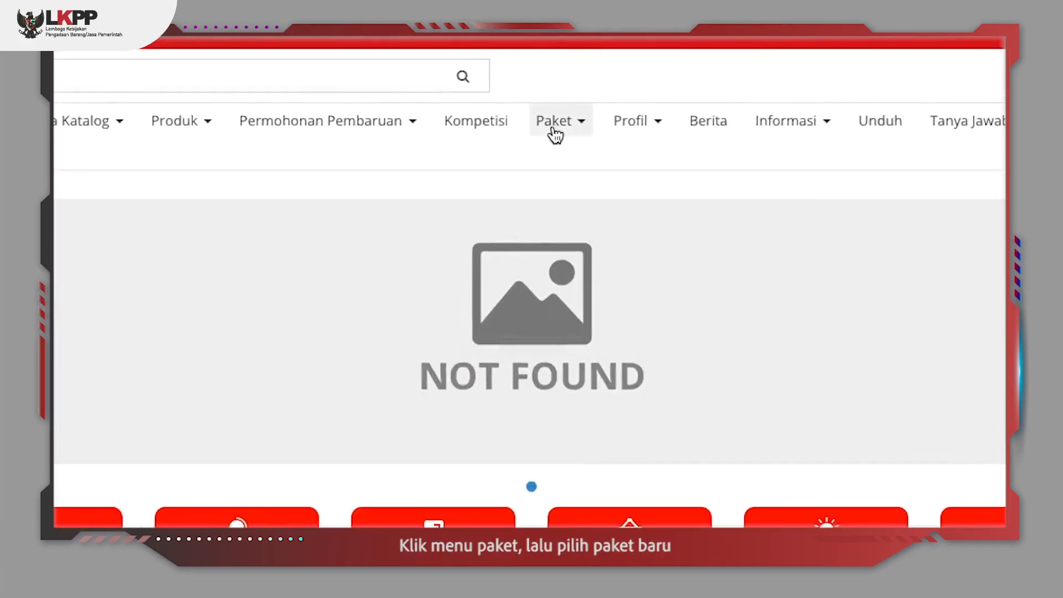
left_click(554, 134)
left_click(560, 160)
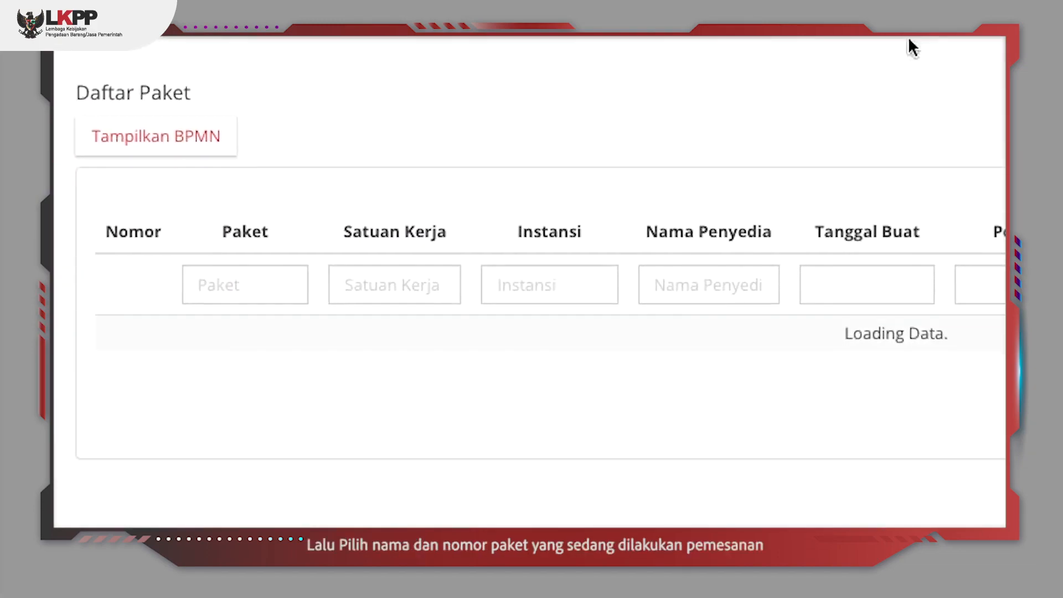
left_click(256, 371)
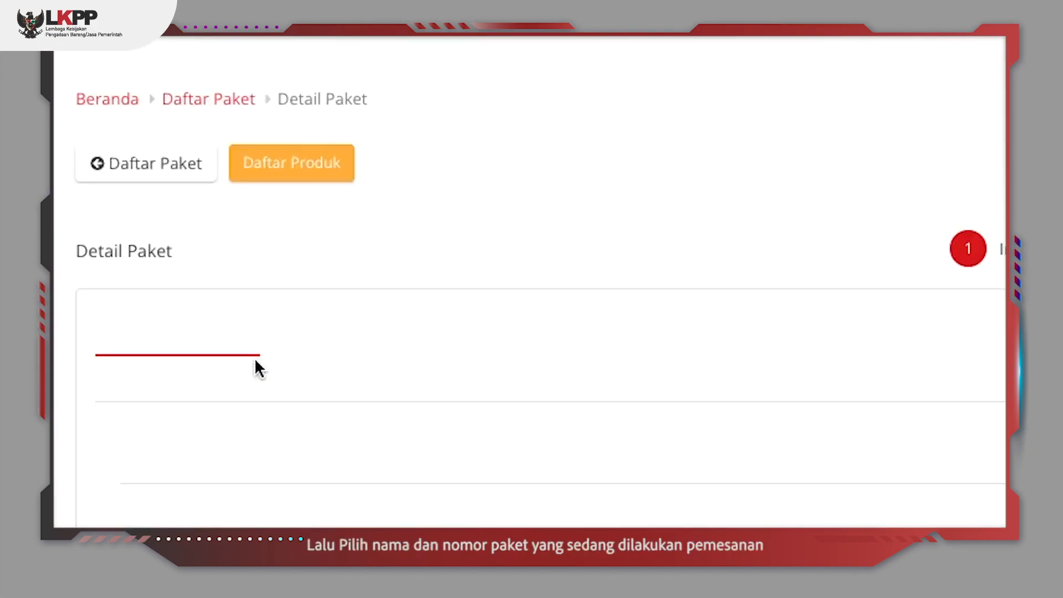
Step: Accept the buyer's offer in the package's negotiation by sending it without entering a new price
left_click(684, 173)
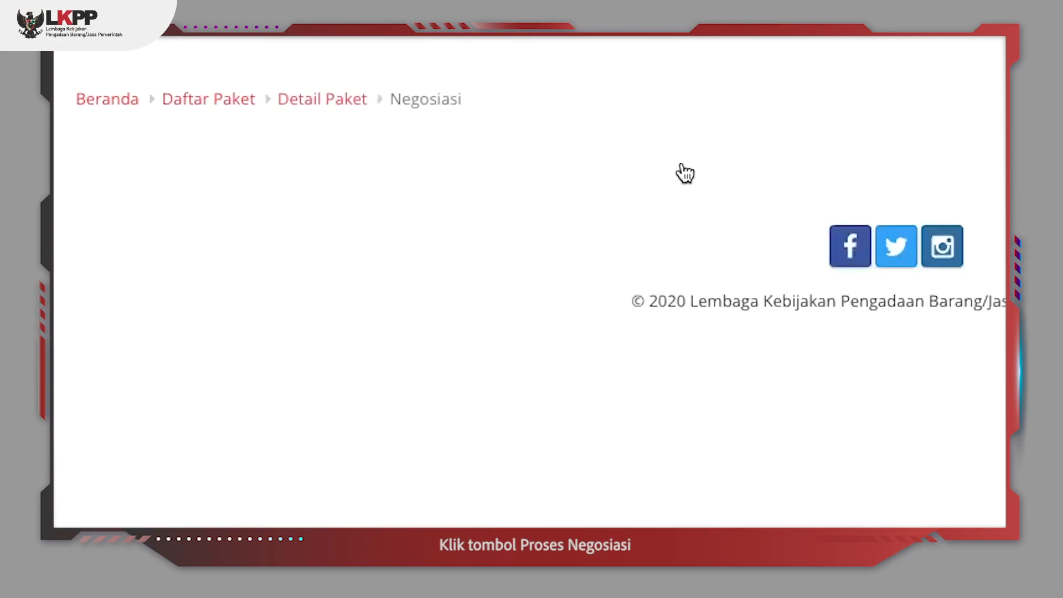
scroll(685, 173, "down", 4)
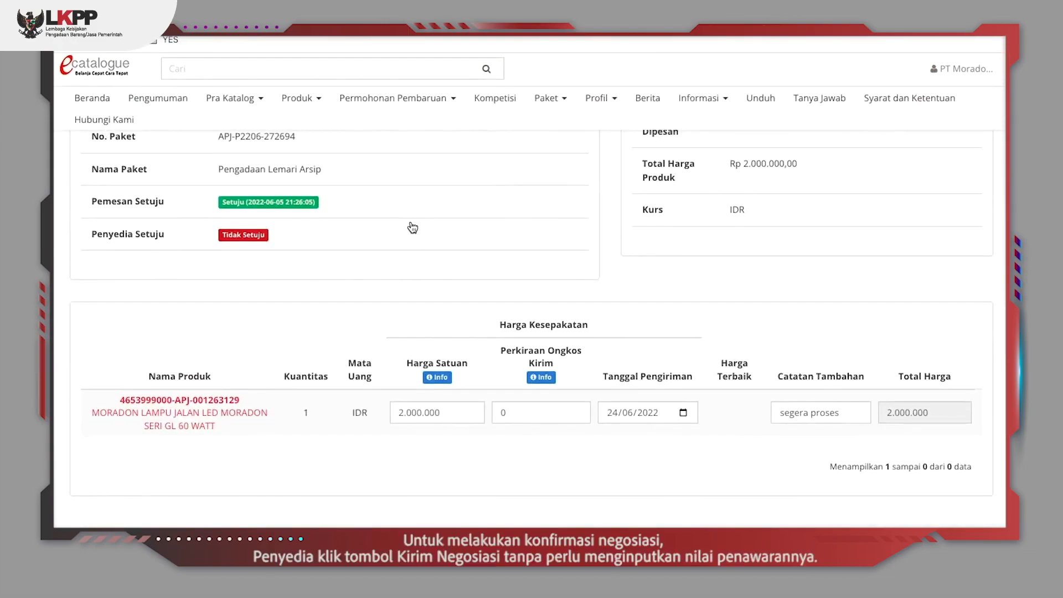
scroll(412, 227, "up", 3)
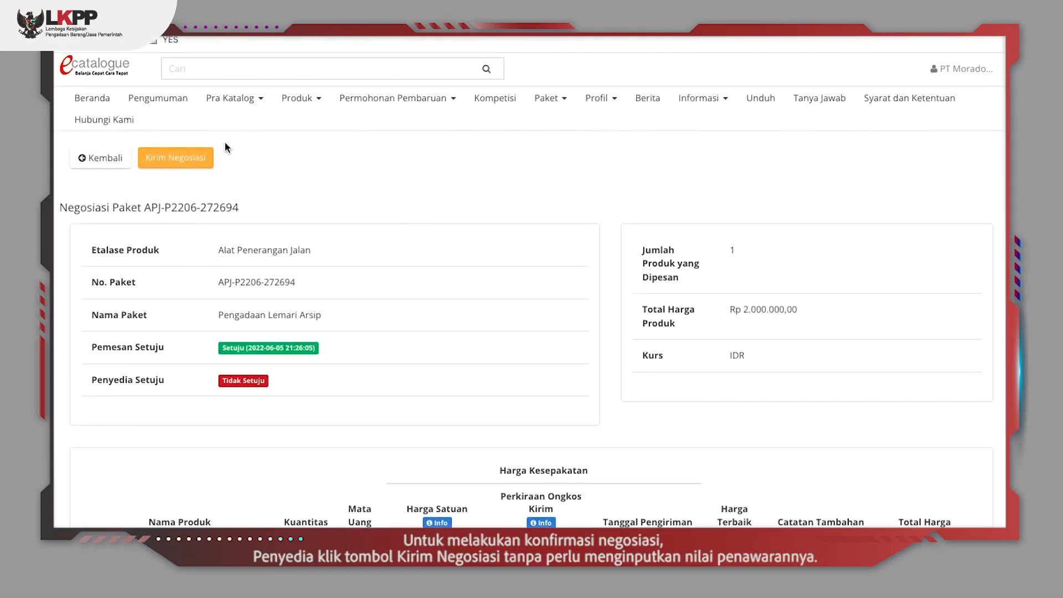
left_click(197, 158)
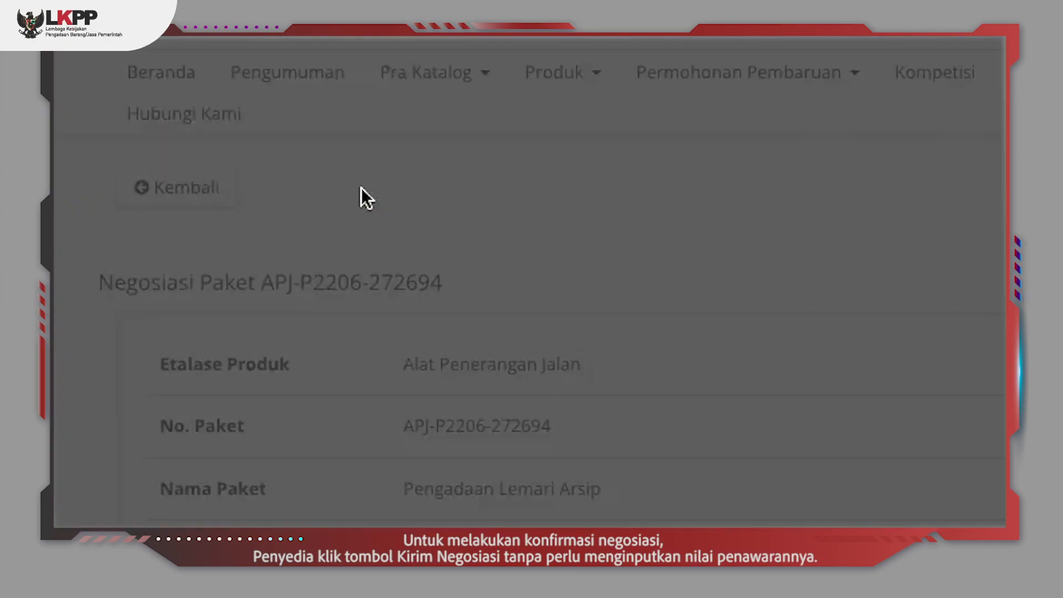
Step: Review both parties' approvals and the agreed price and delivery date, and return to the package details
scroll(546, 480, "down", 5)
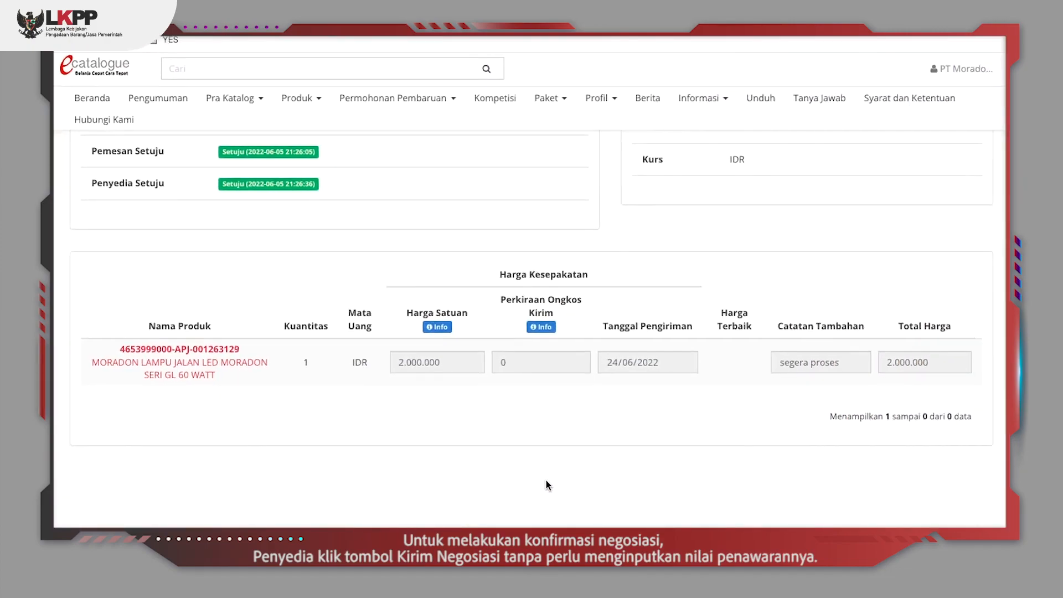
scroll(546, 486, "up", 5)
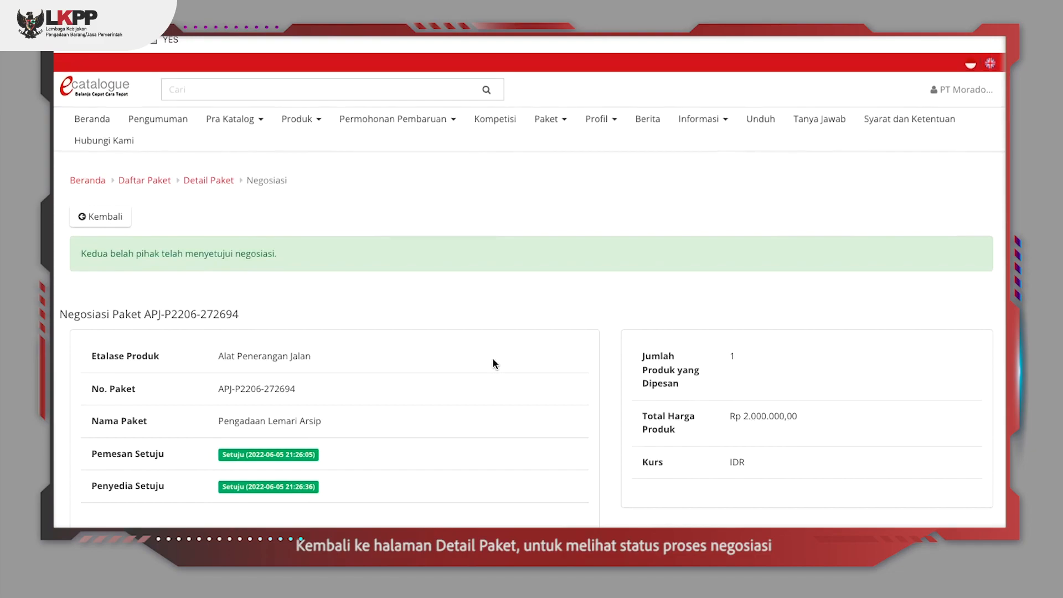
left_click(188, 180)
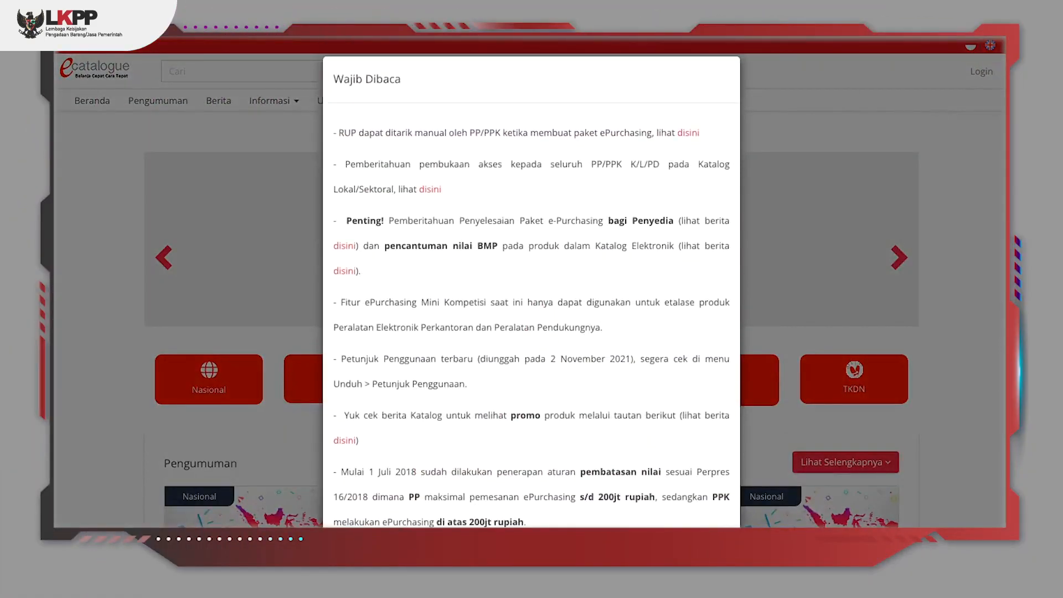
Step: Close the Wajib Dibaca notice and log back in as Non Penyedia with the saved PPLATIHAN account
left_click(225, 135)
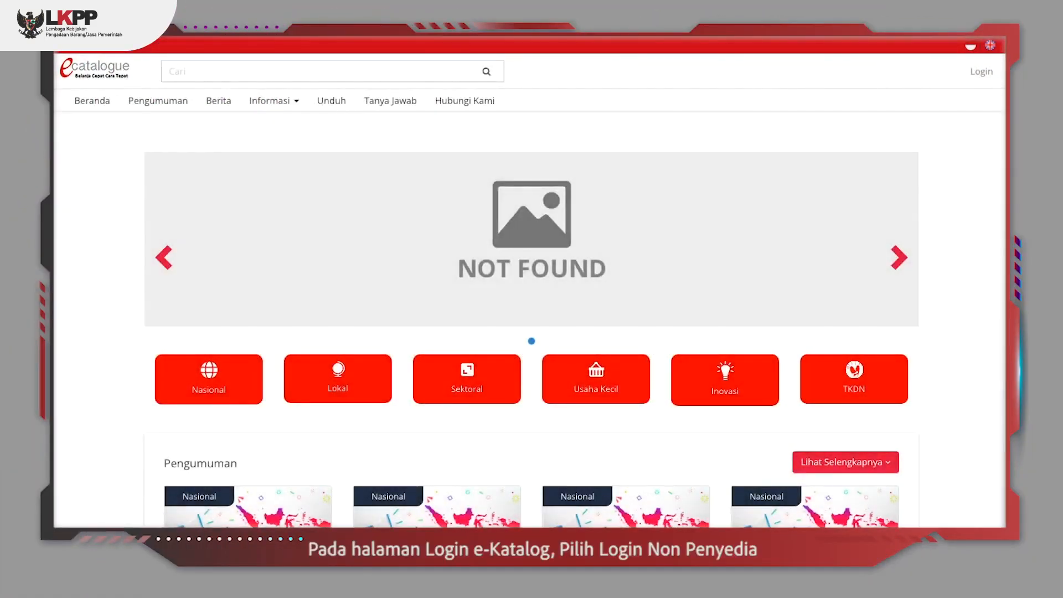
left_click(982, 72)
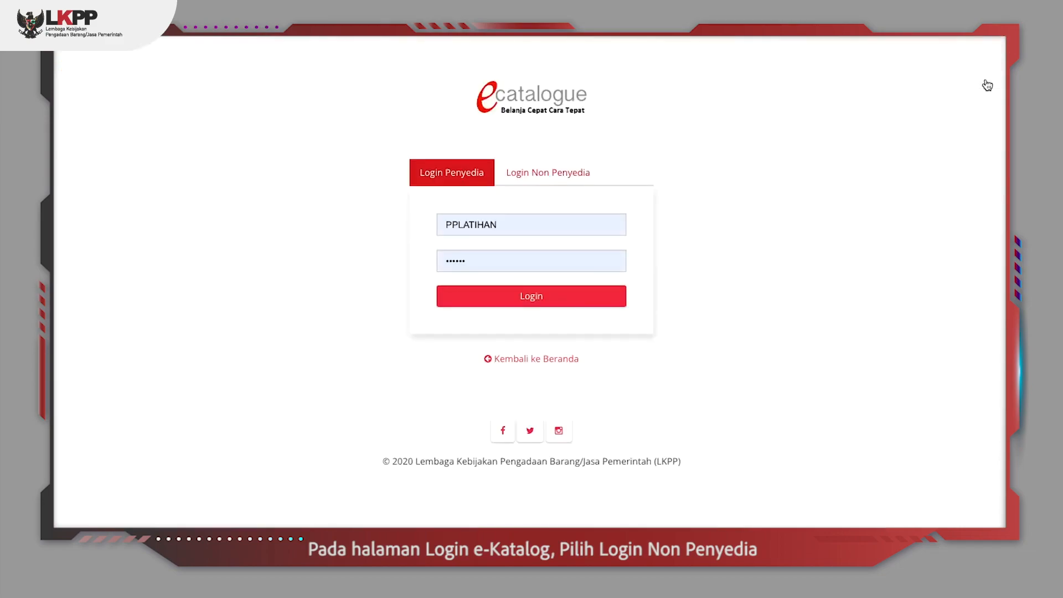
left_click(531, 173)
left_click(541, 297)
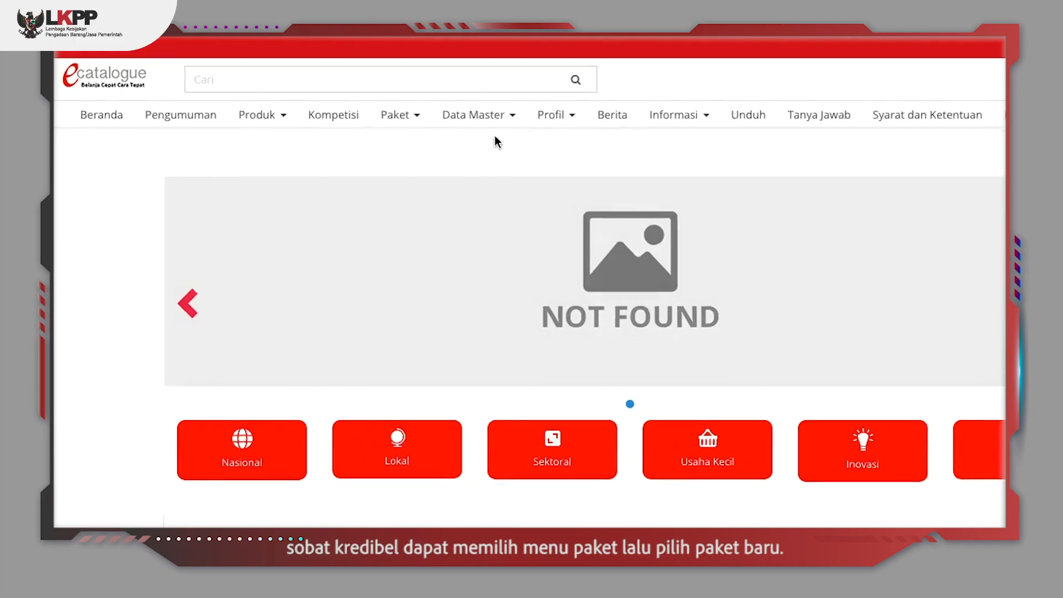
Step: Open the first Pengadaan Lemari Arsip package in the new package list and review its details and status
left_click(394, 118)
left_click(396, 140)
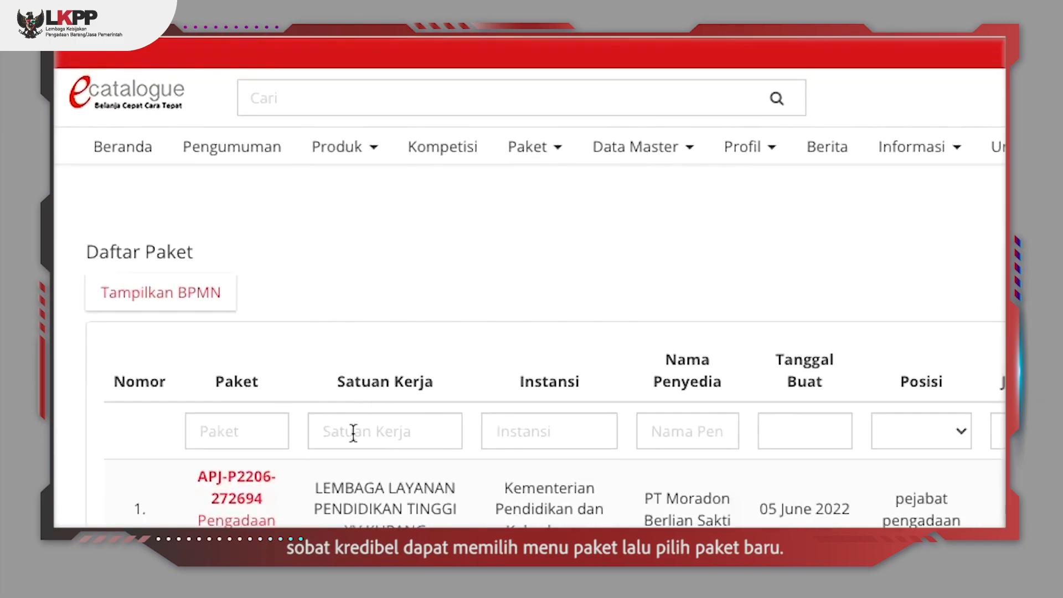
scroll(308, 415, "down", 5)
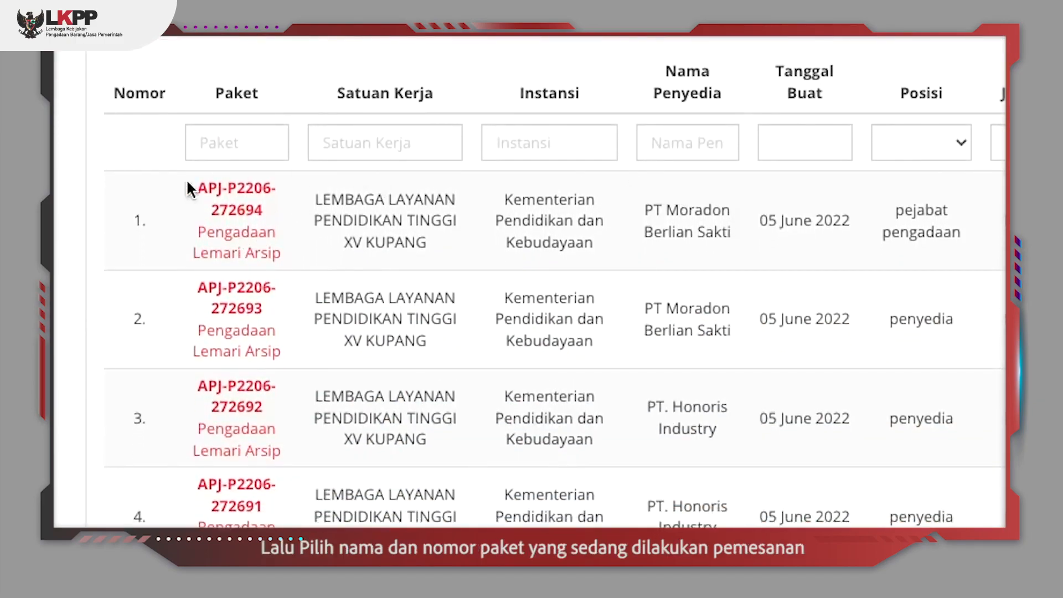
left_click(219, 218)
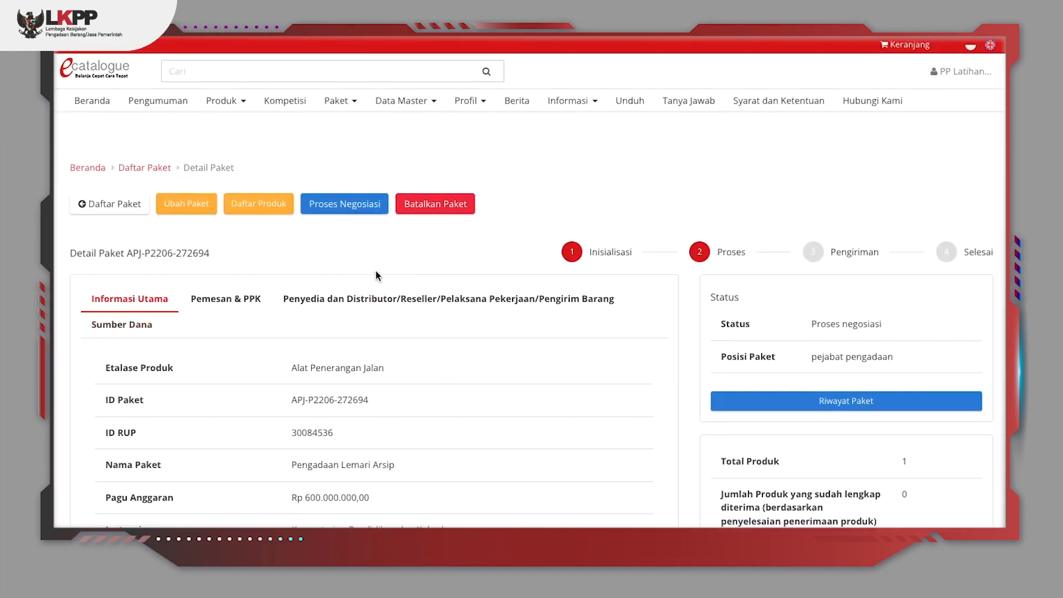
scroll(375, 273, "down", 5)
scroll(371, 246, "up", 4)
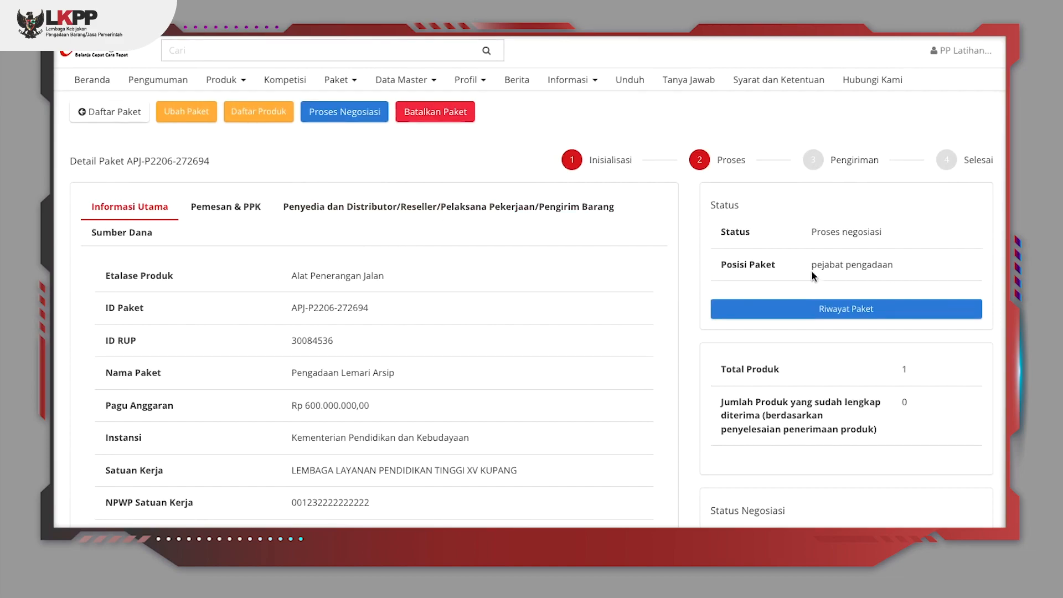
Step: Complete the package's negotiation at the agreed price and confirm the finalization
left_click(344, 111)
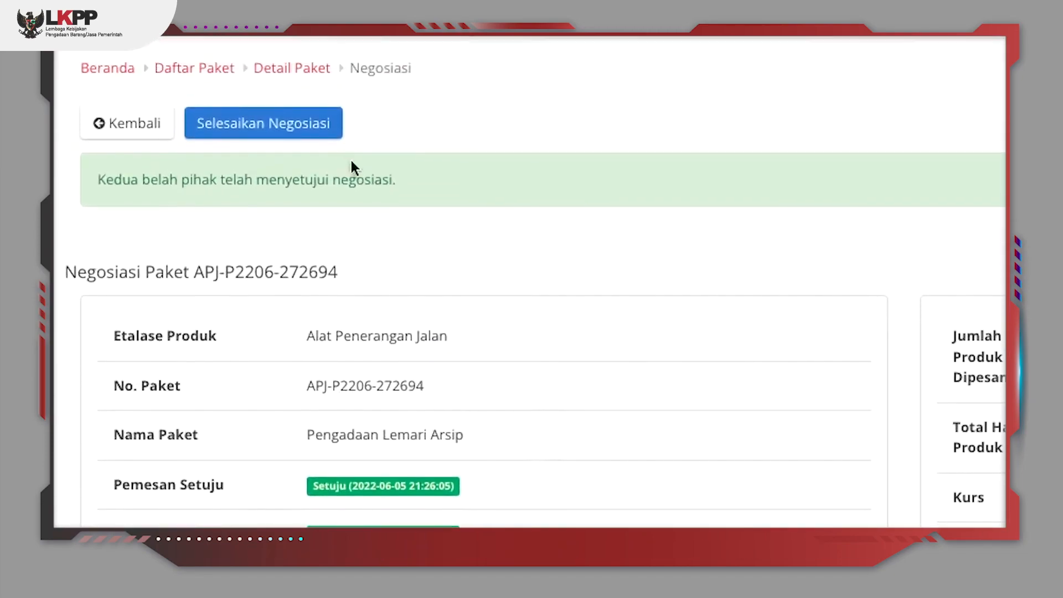
left_click(320, 162)
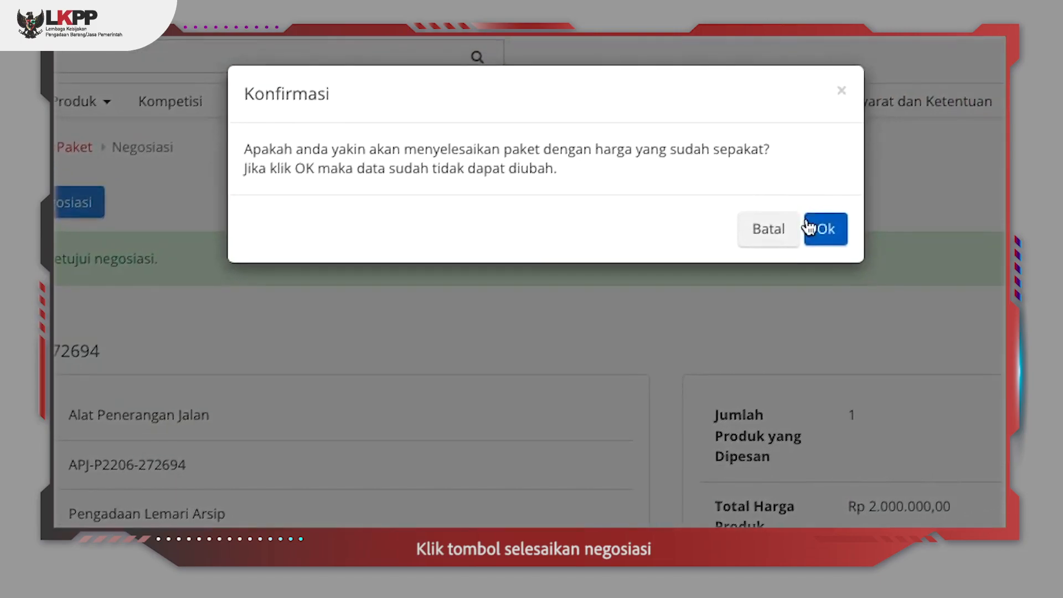
left_click(808, 224)
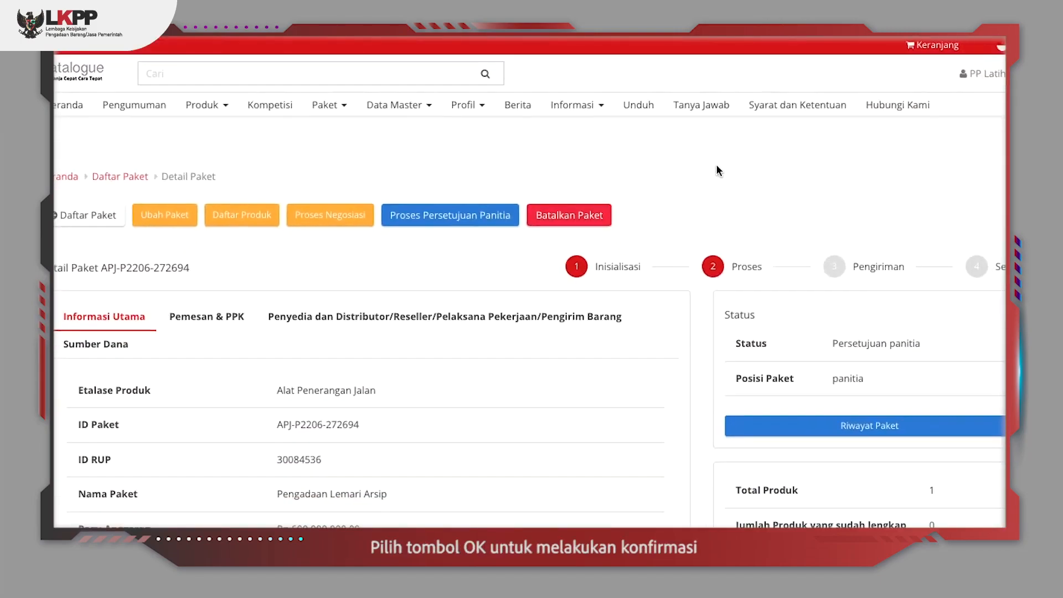
Step: Approve the Pengadaan Lemari Arsip package on the committee's behalf with the note "Setuju"
double_click(831, 356)
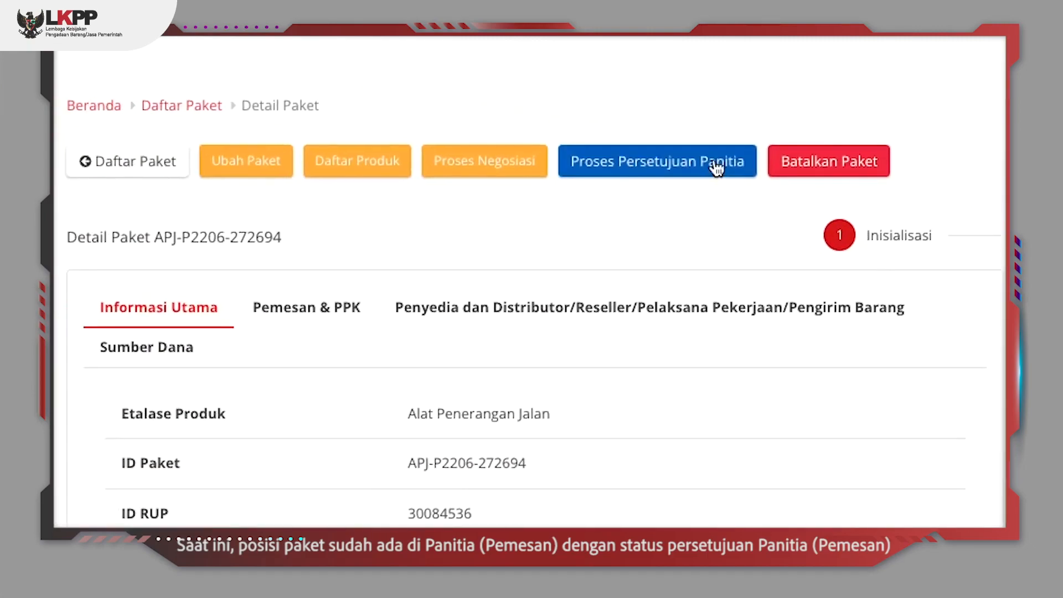
left_click(715, 168)
left_click(370, 157)
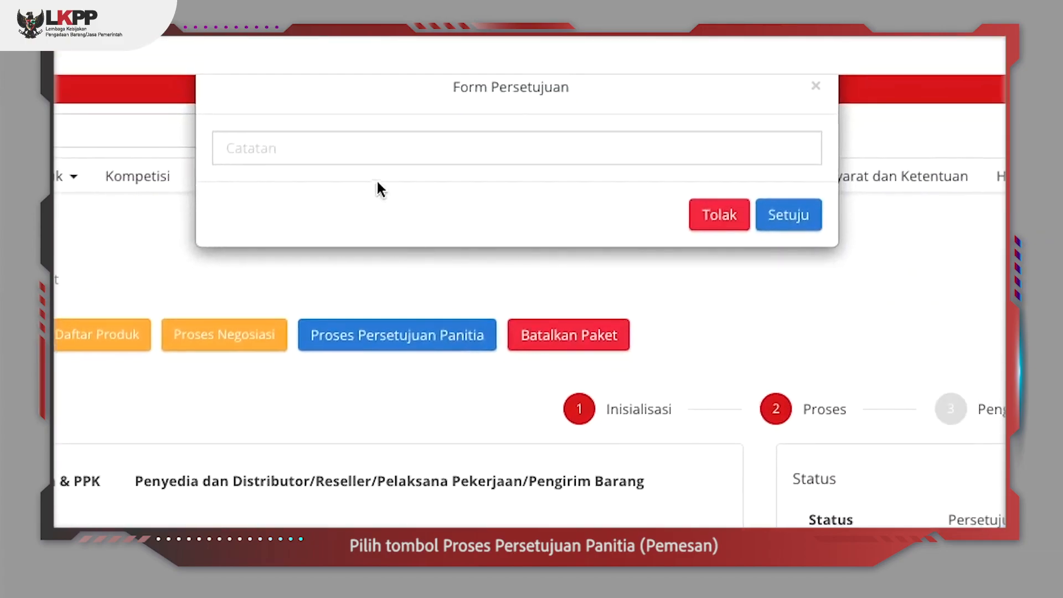
type("Setuju")
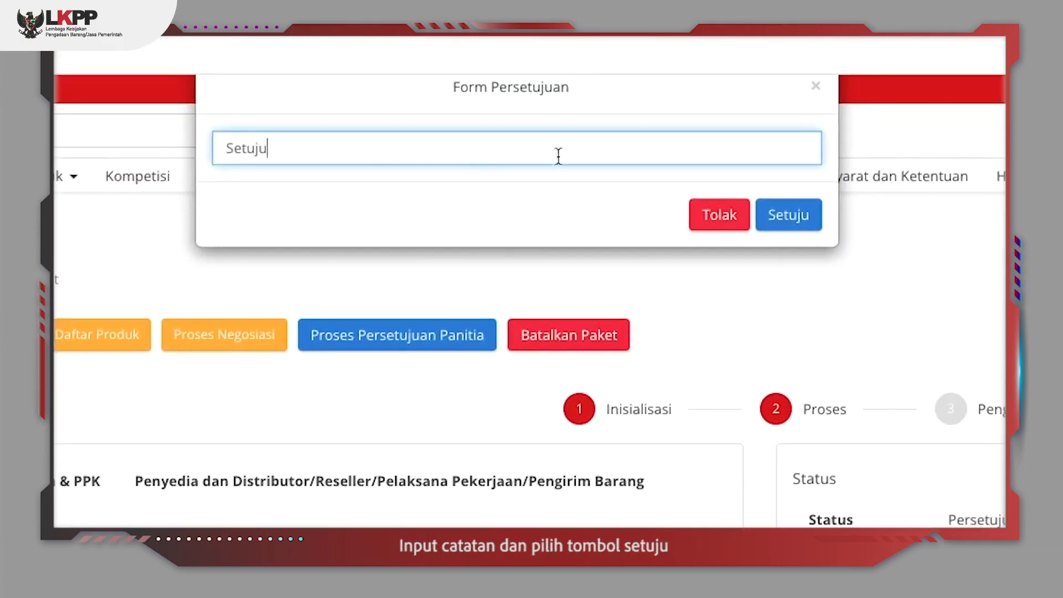
left_click(796, 222)
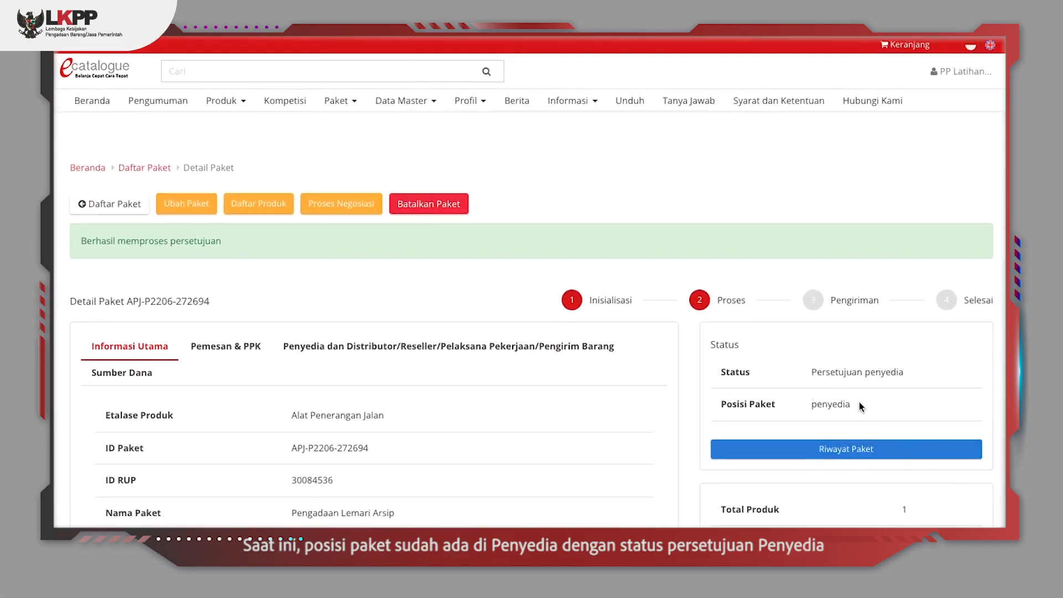
Step: Log out of the procurement officer's account and log in as Penyedia with the Moradon account
left_click(940, 71)
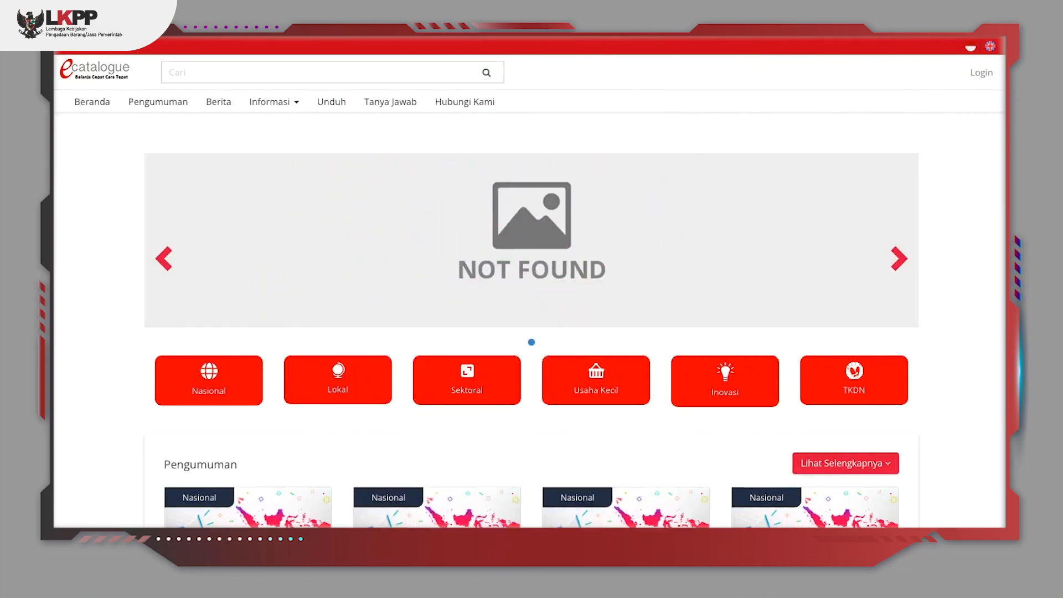
left_click(983, 79)
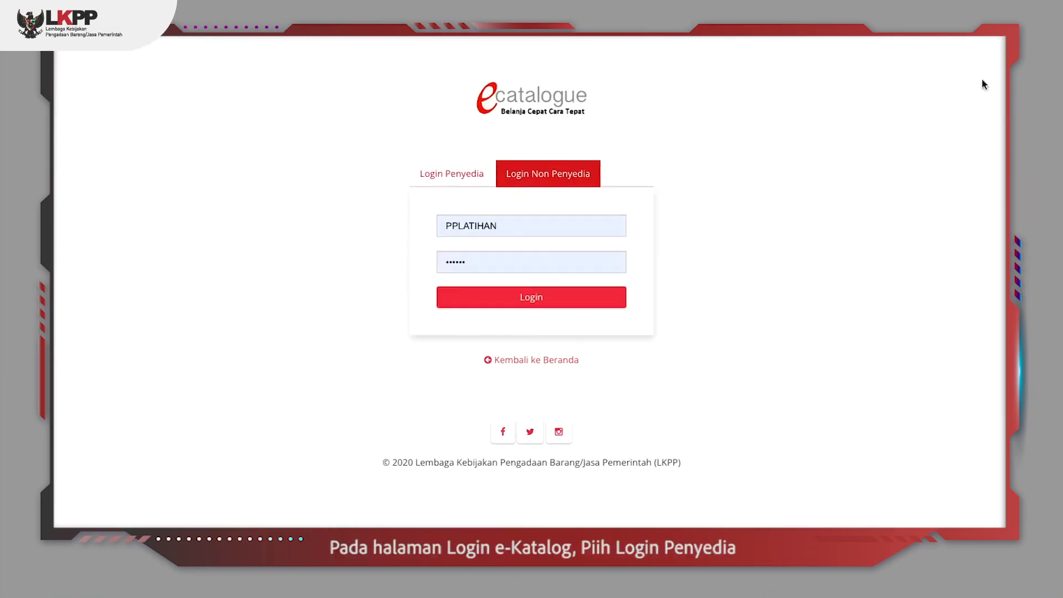
left_click(479, 176)
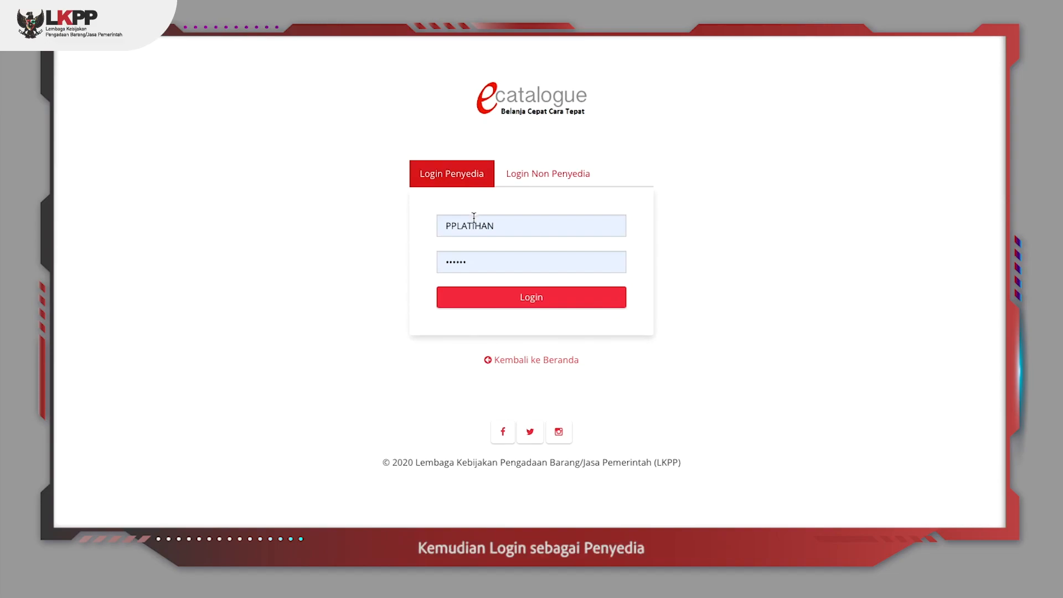
double_click(473, 222)
type("m")
left_click(479, 259)
left_click(487, 293)
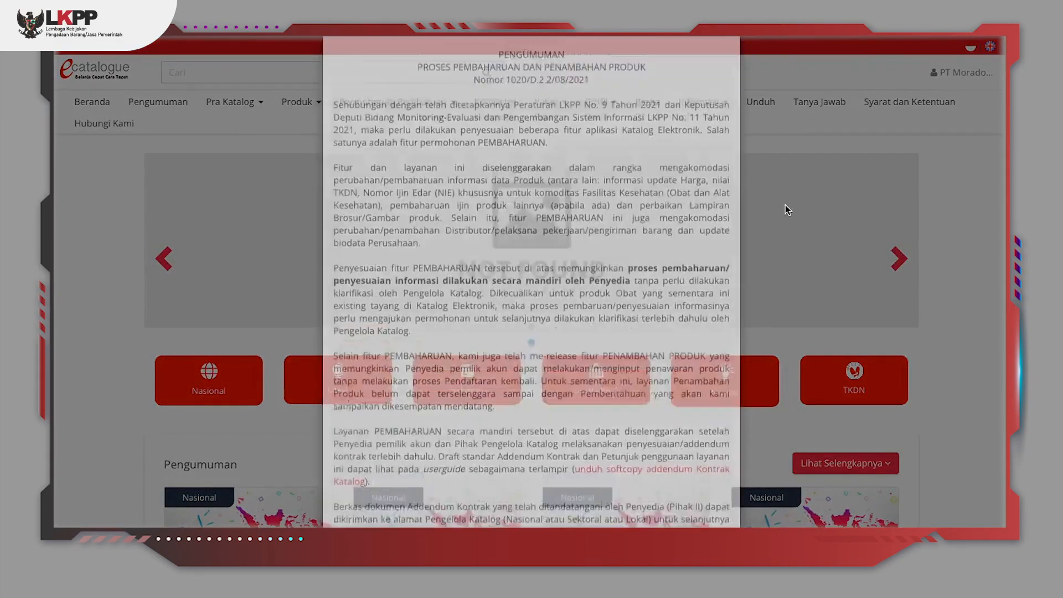
Step: Dismiss the announcement and track the process status of the first package in the new package list
left_click(785, 209)
left_click(542, 106)
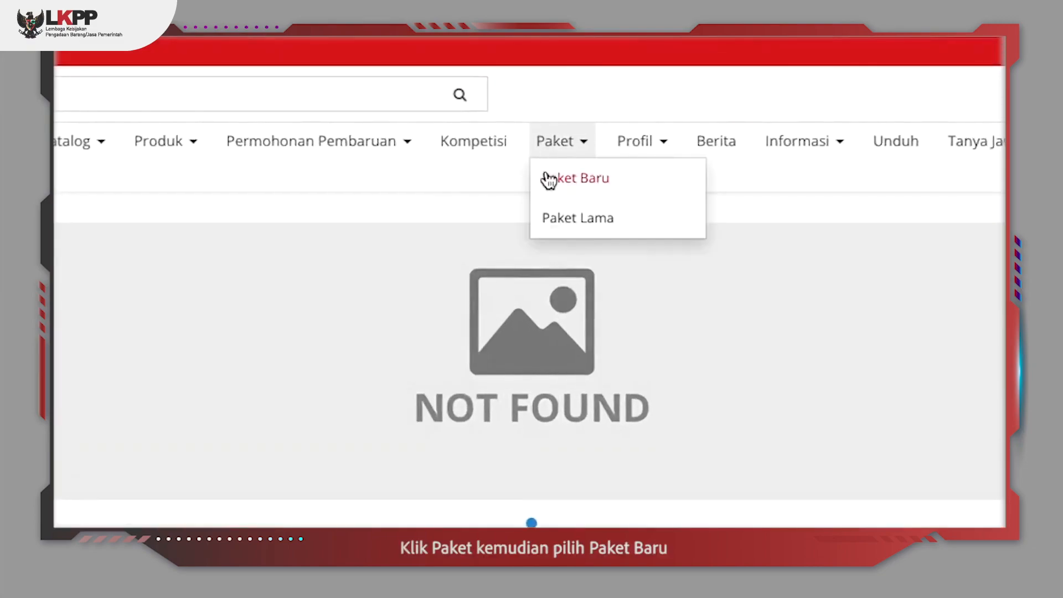
left_click(541, 123)
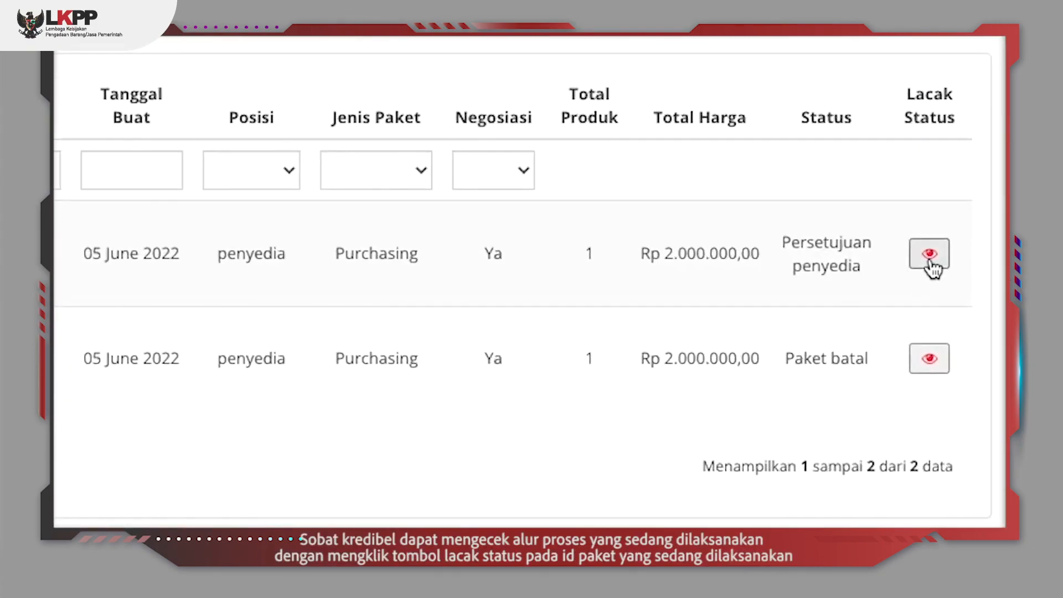
left_click(929, 254)
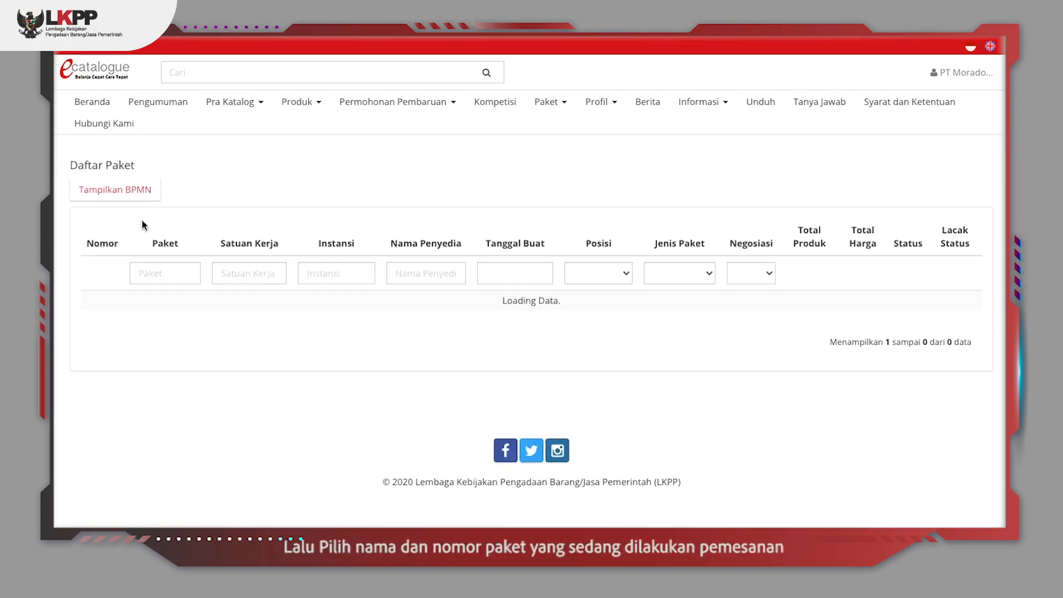
Step: Open the Pengadaan Lemari Arsip package's details and assign PT. Moradon Berlian Sakti as its distributor, confirming the choice
left_click(288, 251)
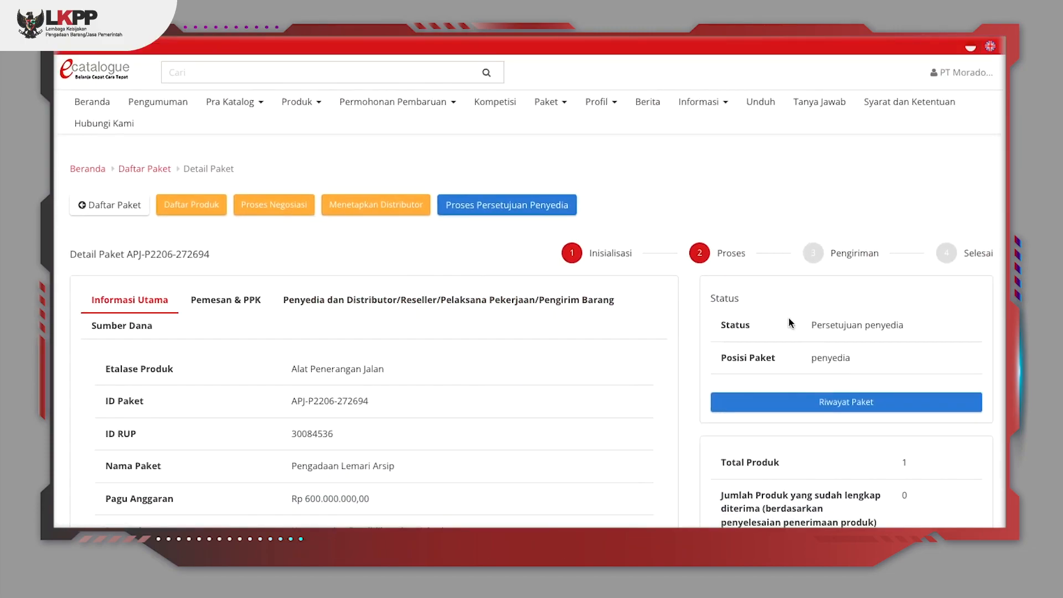
left_click(380, 208)
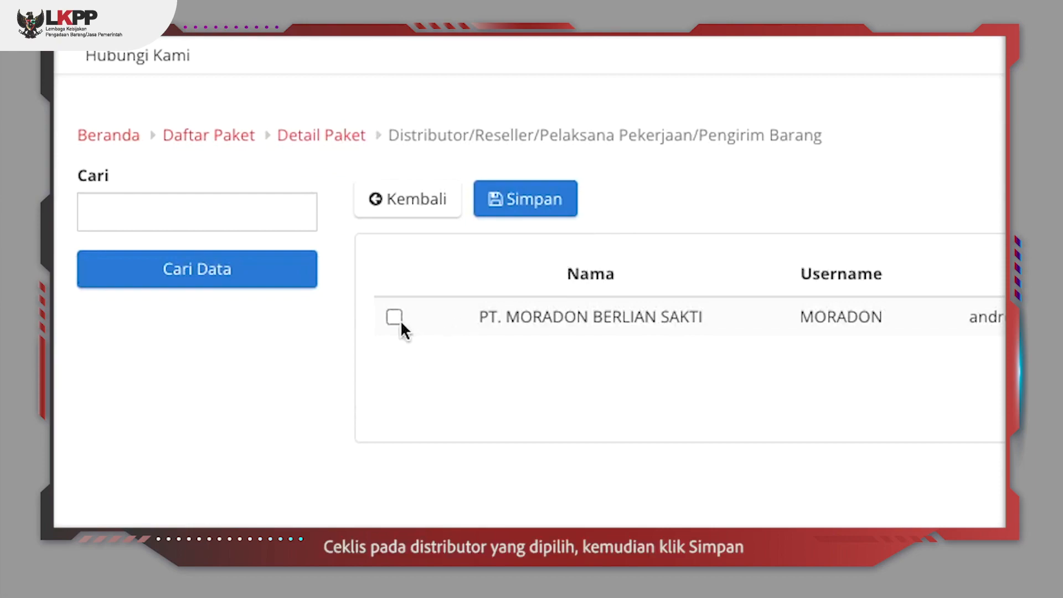
left_click(536, 198)
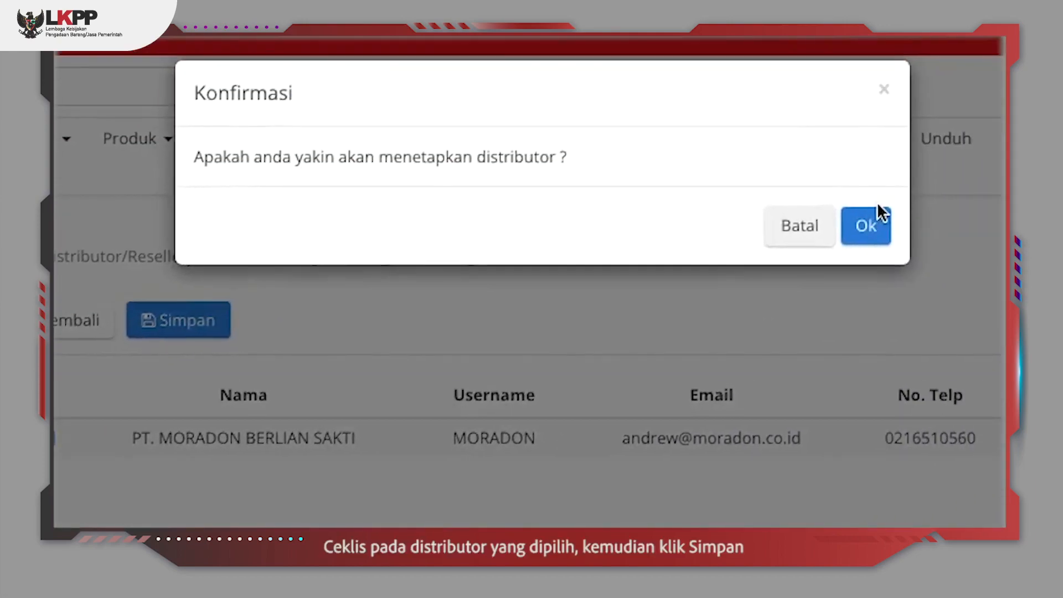
left_click(877, 208)
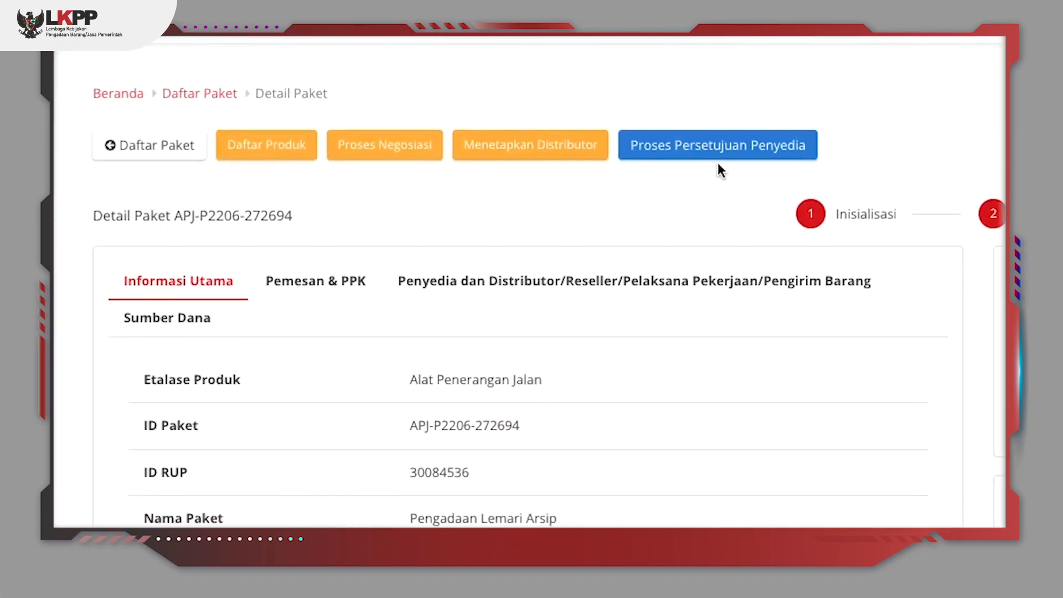
Step: Approve the package as the provider through its approval form
left_click(708, 153)
left_click(413, 160)
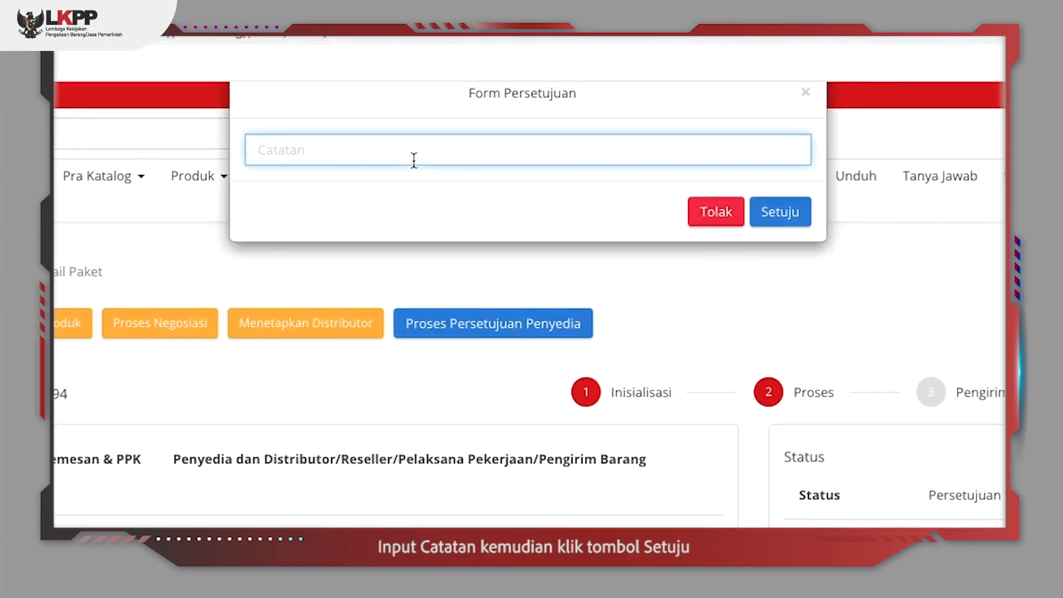
left_click(796, 219)
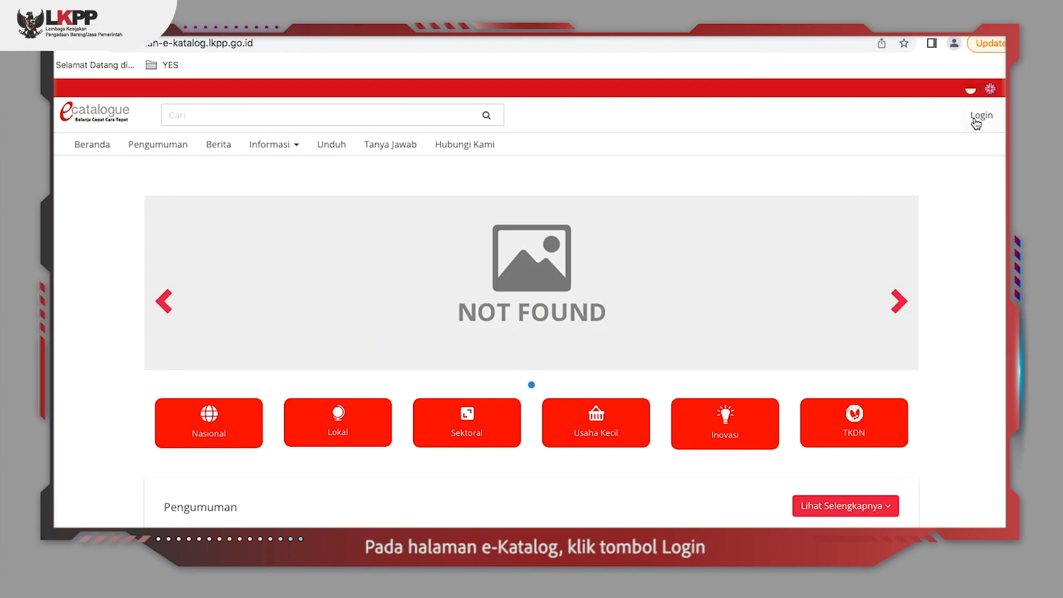
Step: Log in as Non Penyedia with the saved PPLATIHAN account and dismiss the Pemberitahuan notice
left_click(975, 120)
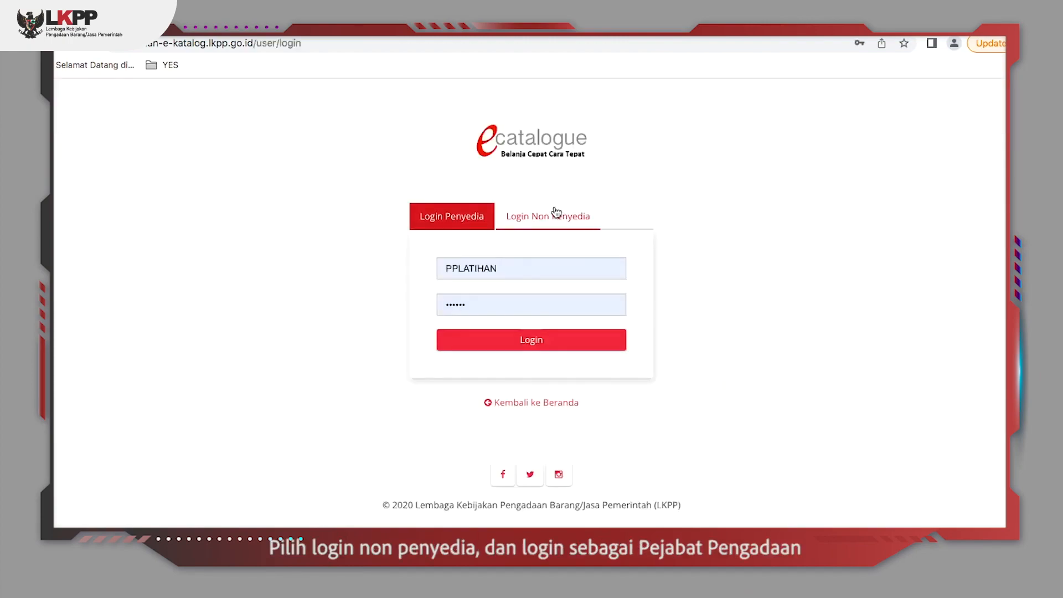
left_click(542, 230)
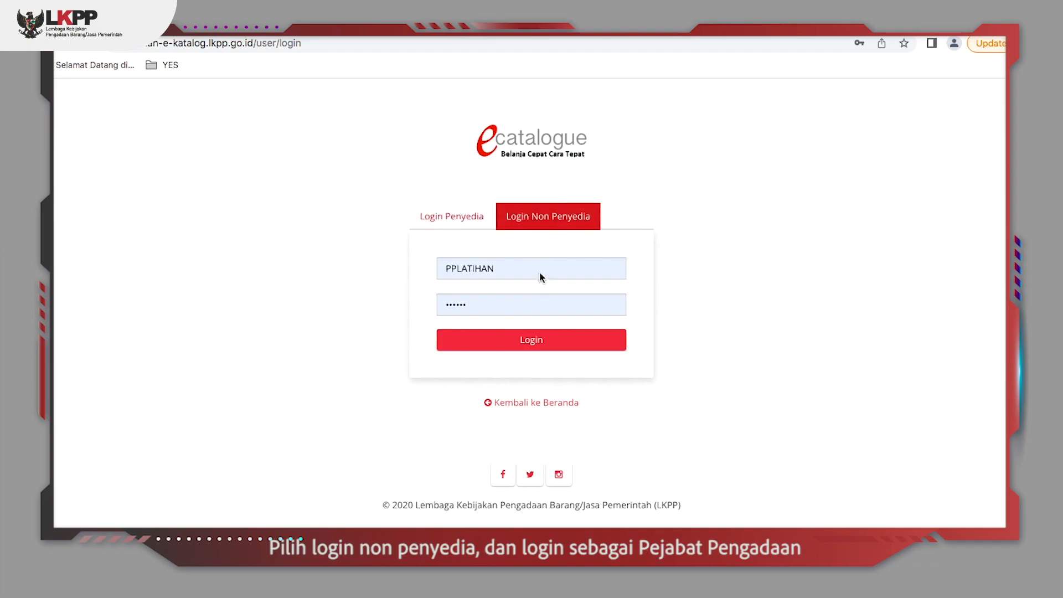
left_click(540, 350)
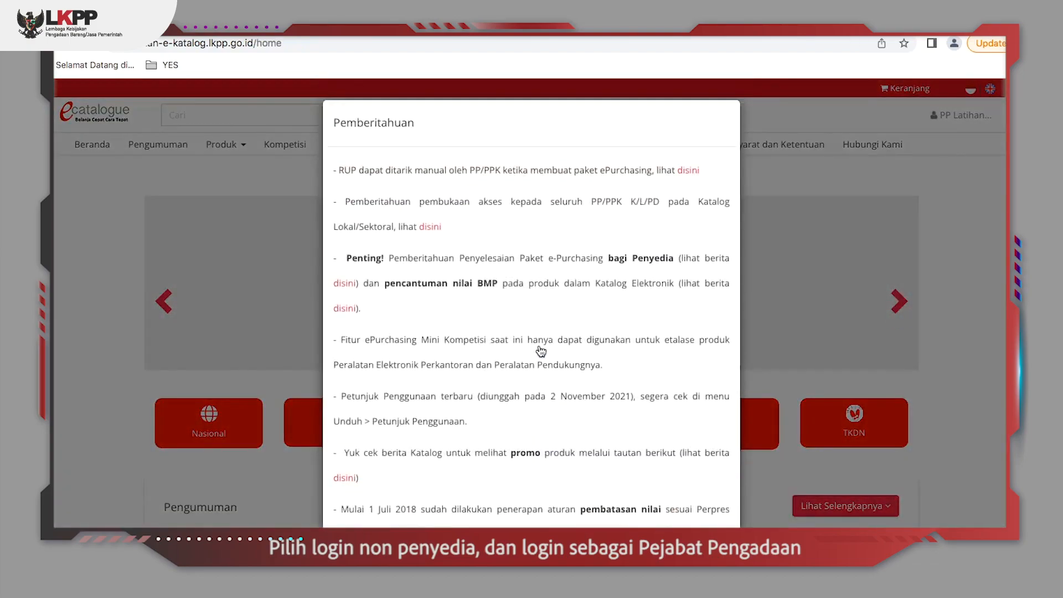
left_click(811, 319)
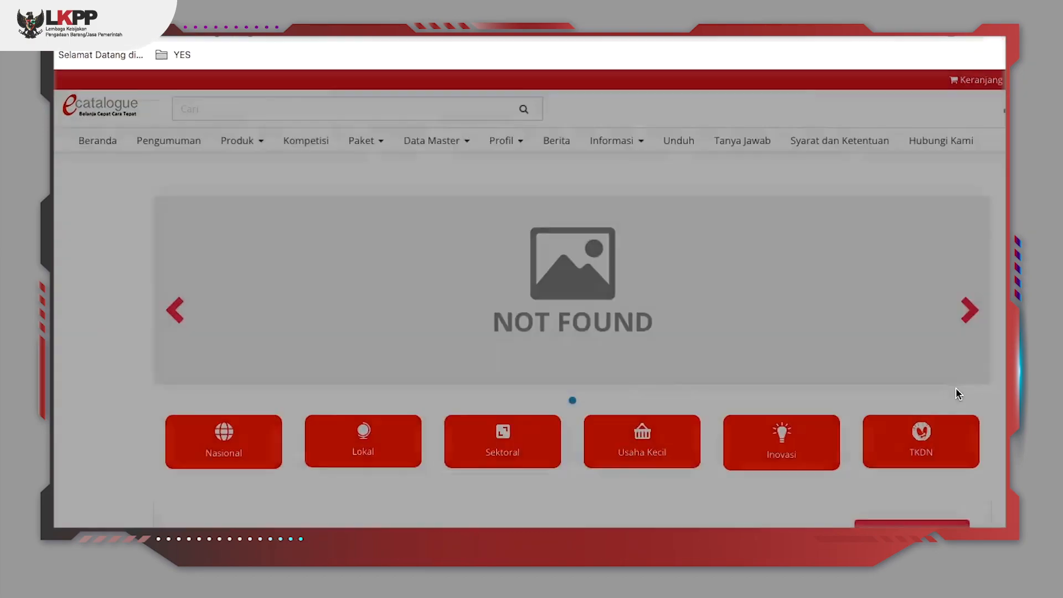
Step: Open the new package list and view the first package's status in the process flow diagram
left_click(489, 111)
left_click(480, 144)
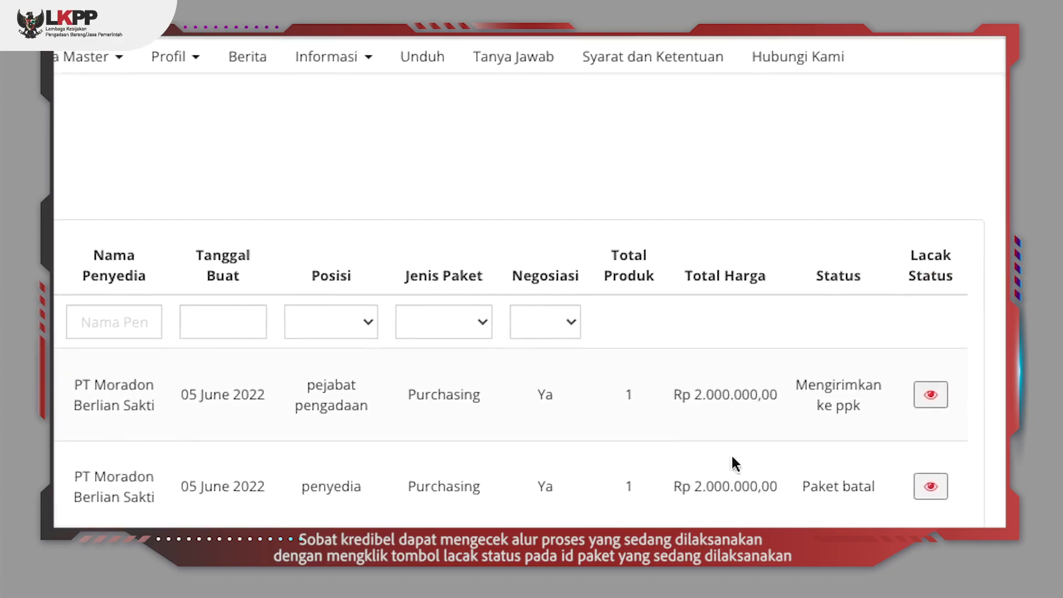
left_click(906, 393)
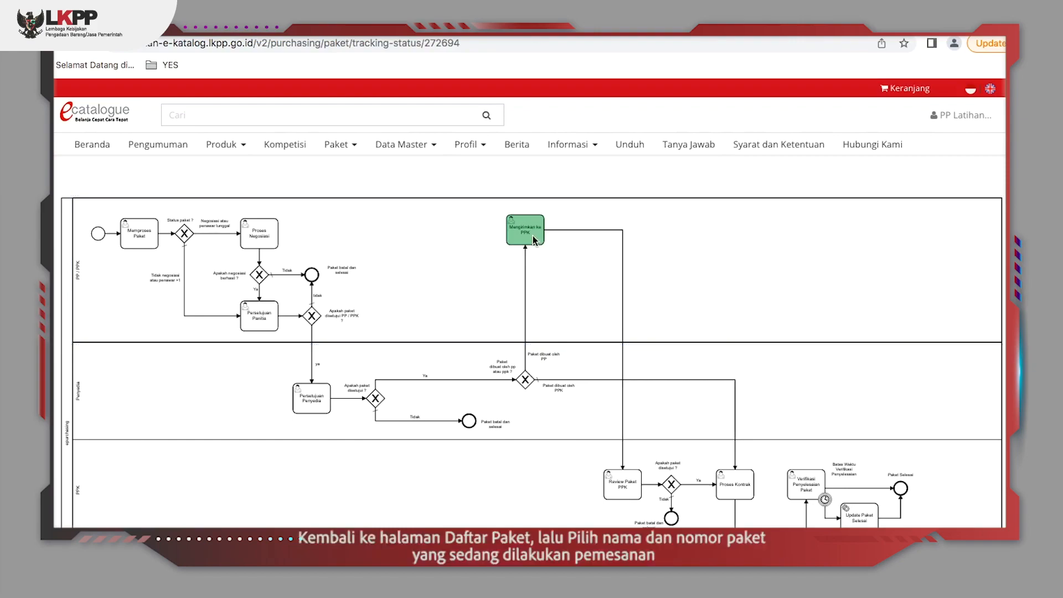
Step: Send the Pengadaan Lemari Arsip package to the PPK from its details page and log out of the account
left_click(46, 43)
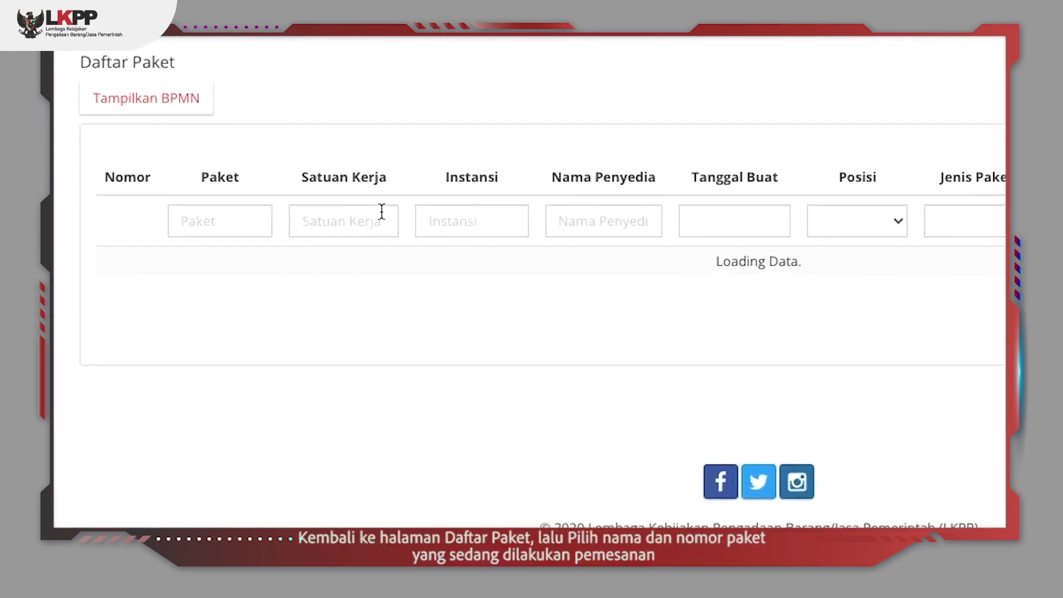
left_click(280, 243)
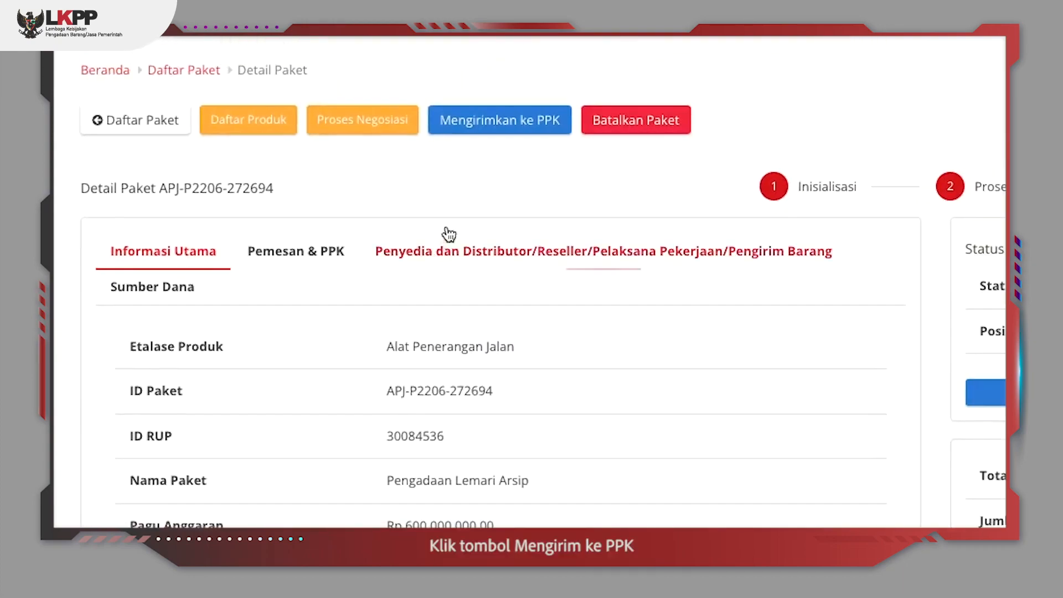
left_click(484, 125)
left_click(958, 75)
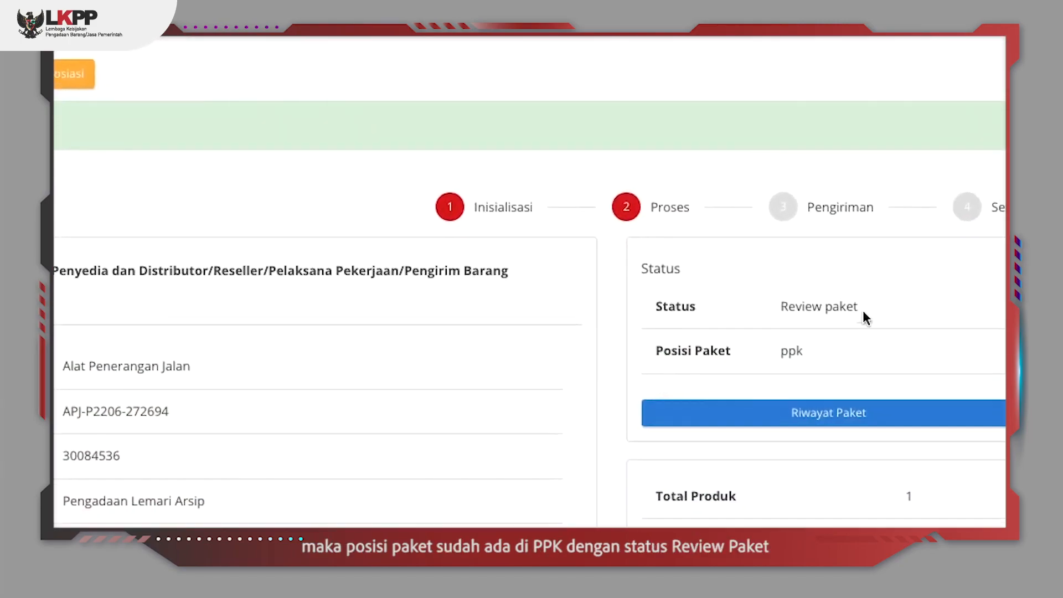
left_click(962, 58)
left_click(967, 88)
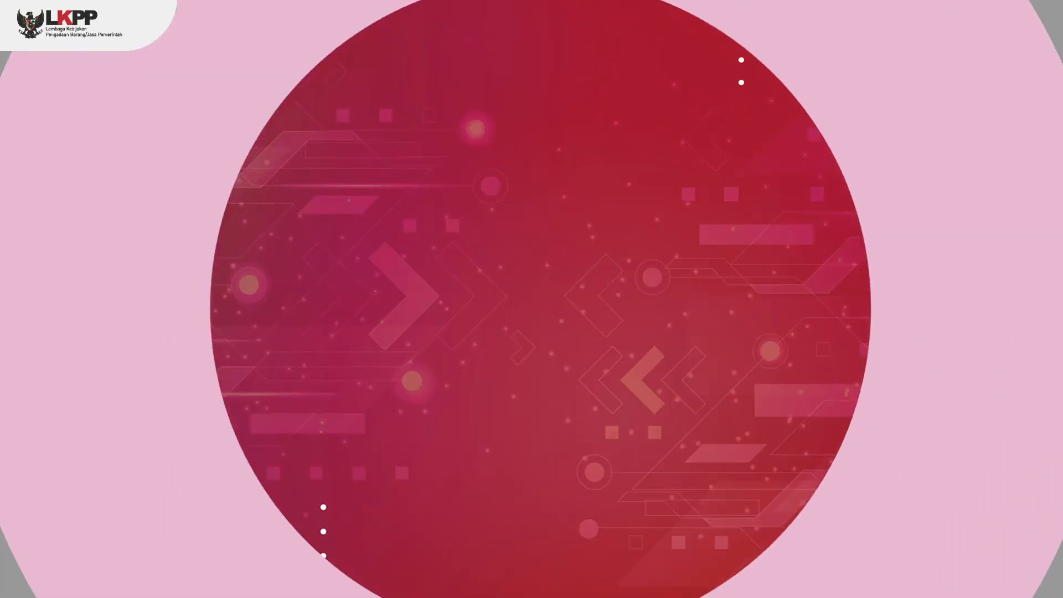